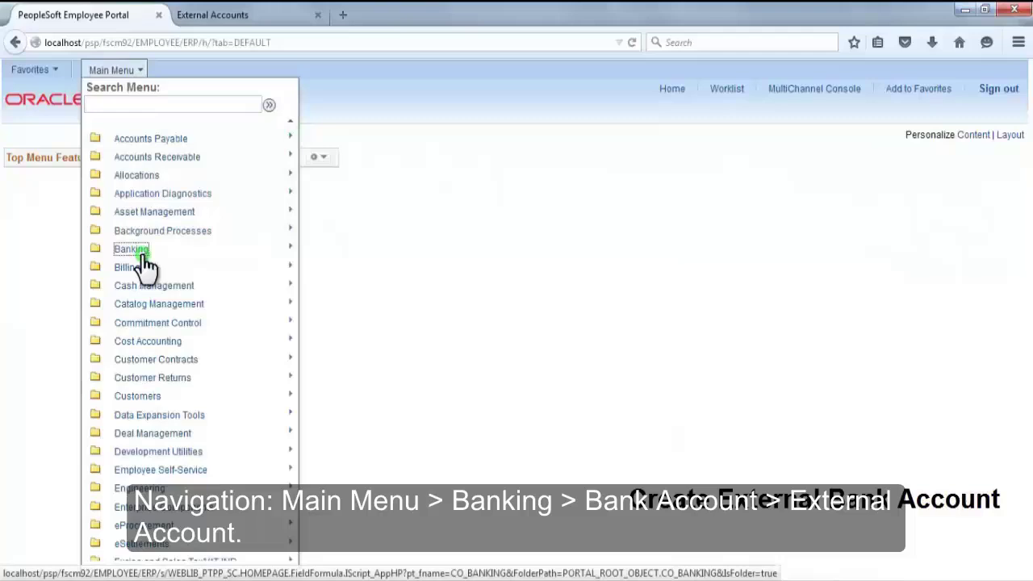
Step: Go to Banking > Bank Accounts > External Accounts to reach its search page
click(136, 250)
click(281, 339)
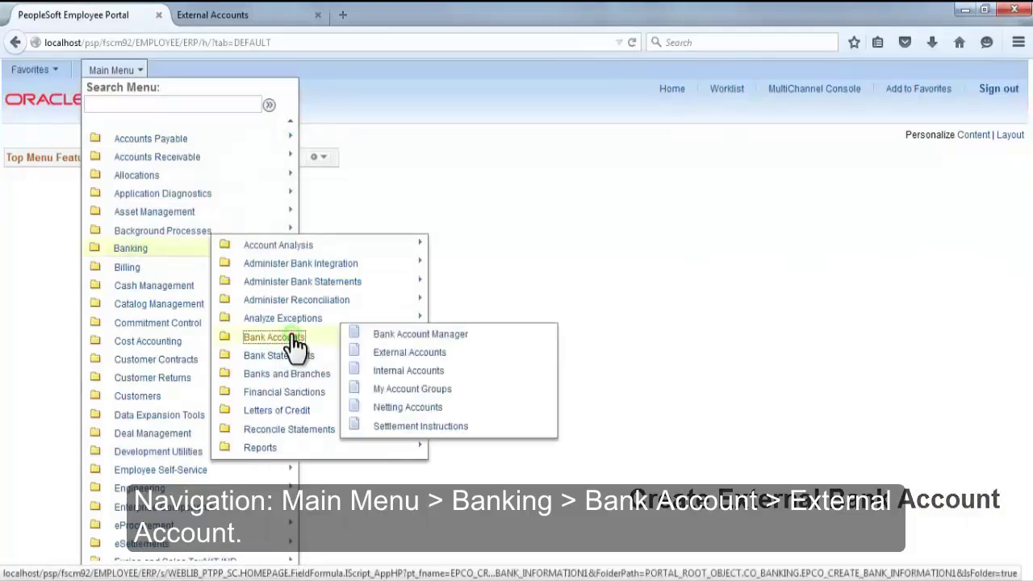
click(396, 355)
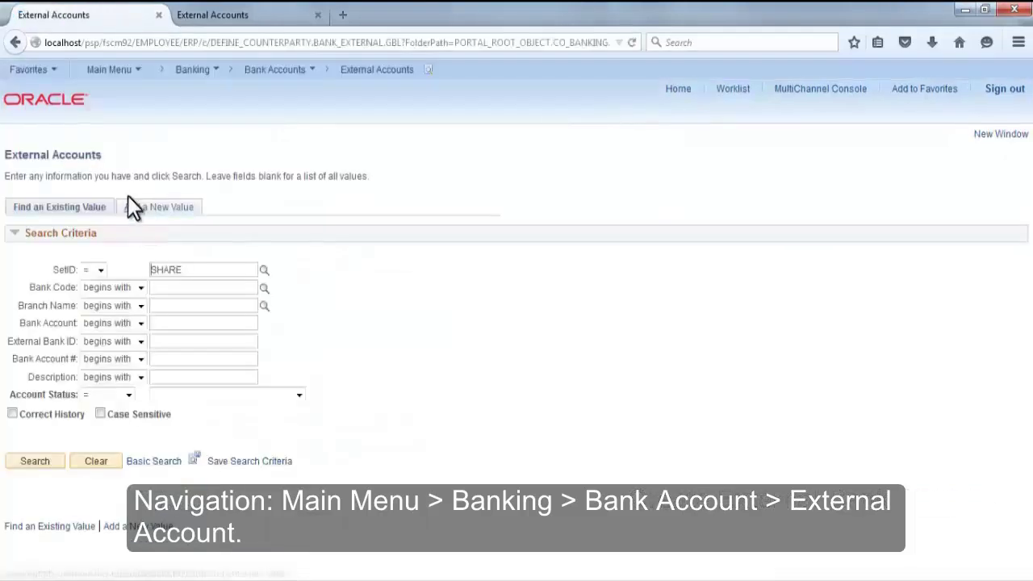
Step: Add new external account TCH1 for bank USBNK, branch CAL
click(148, 211)
text(USBNK)
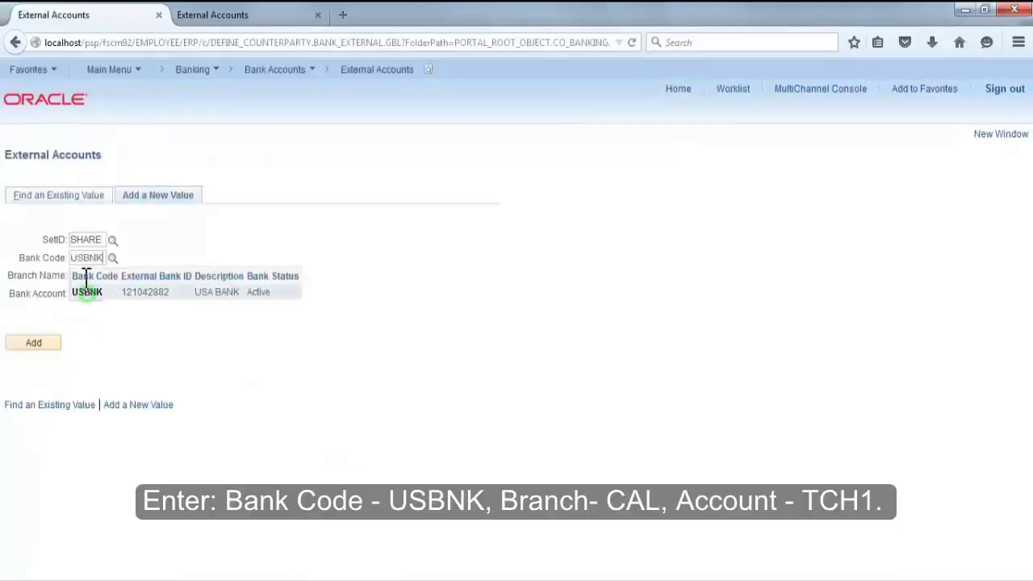
click(87, 291)
text(l)
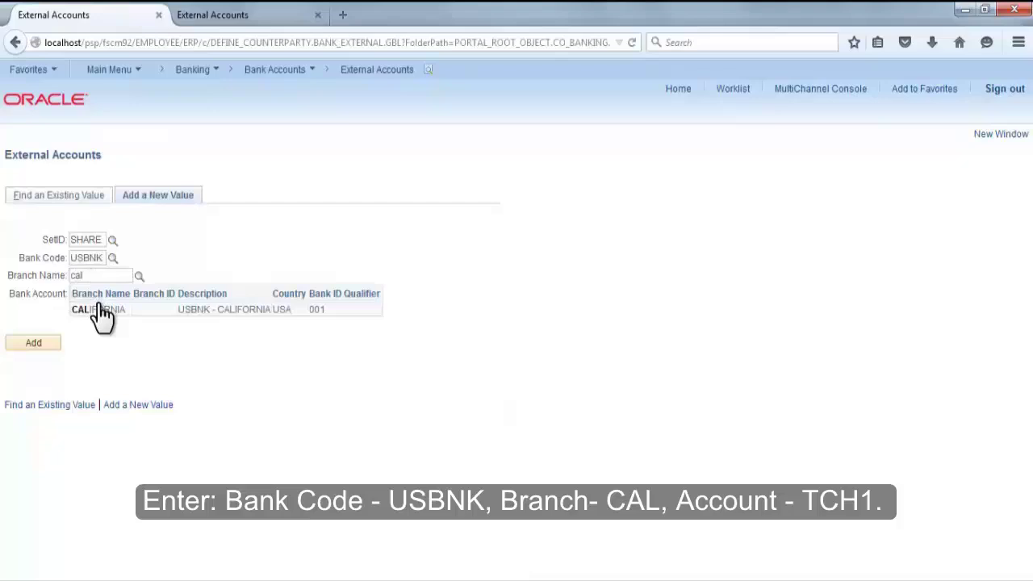
click(83, 307)
text(tch1)
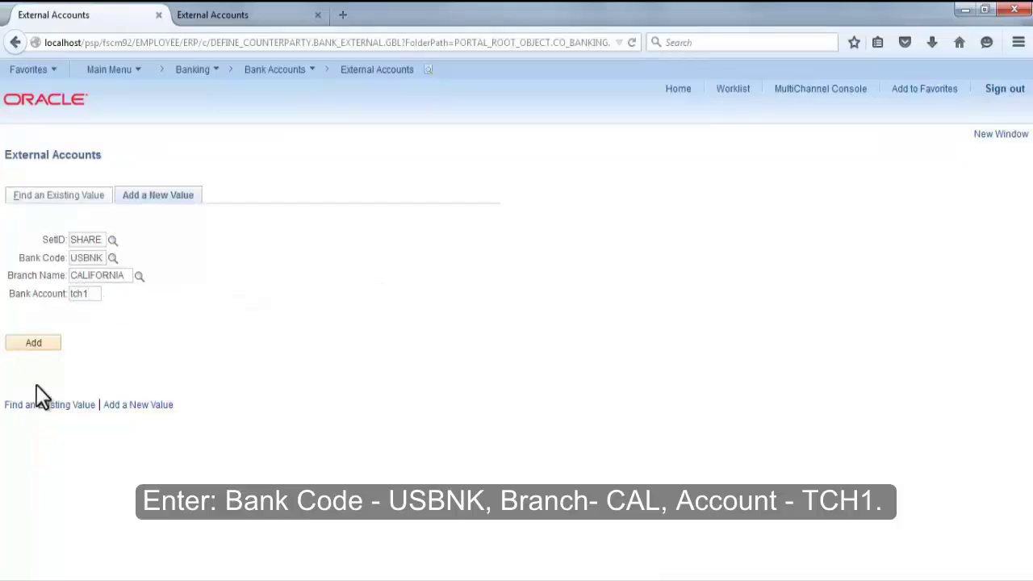
click(35, 344)
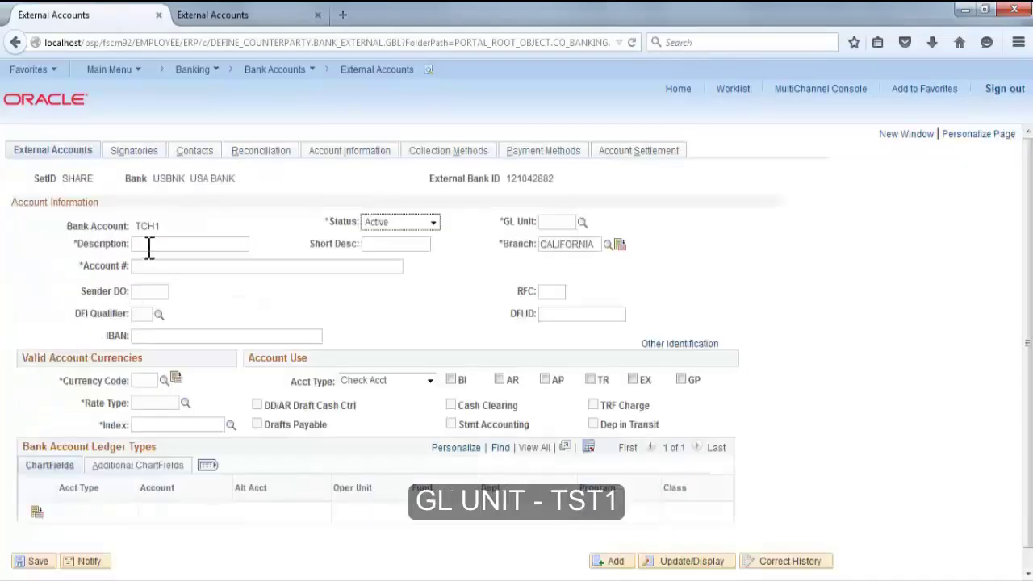
click(149, 244)
text(TCH1)
click(548, 221)
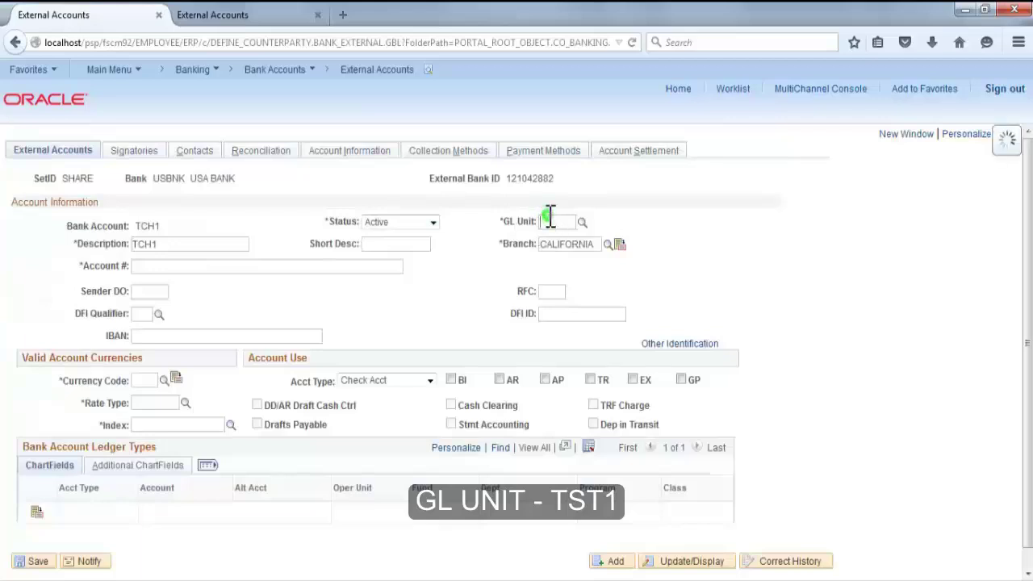
text(tst1)
click(572, 257)
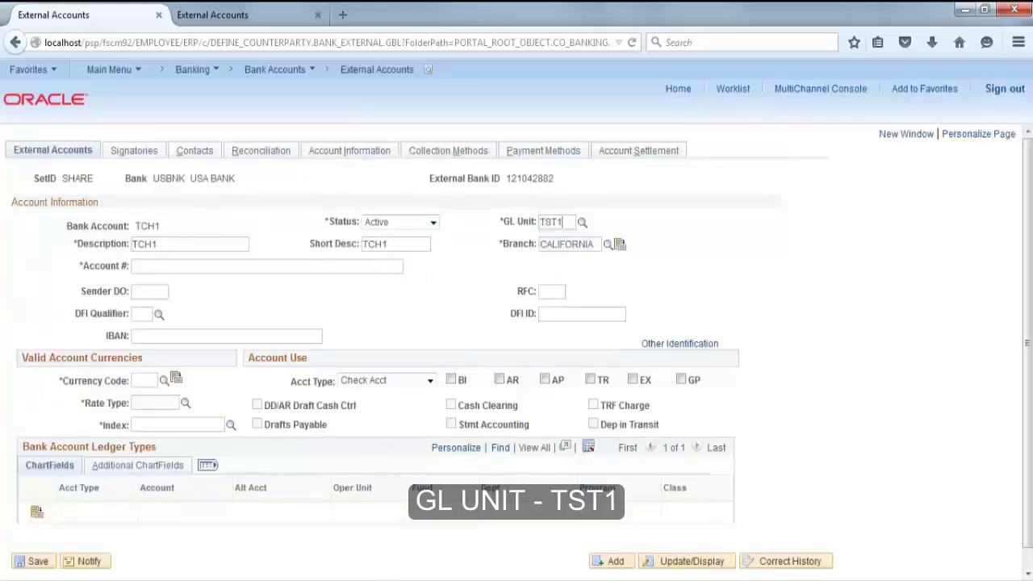
click(226, 266)
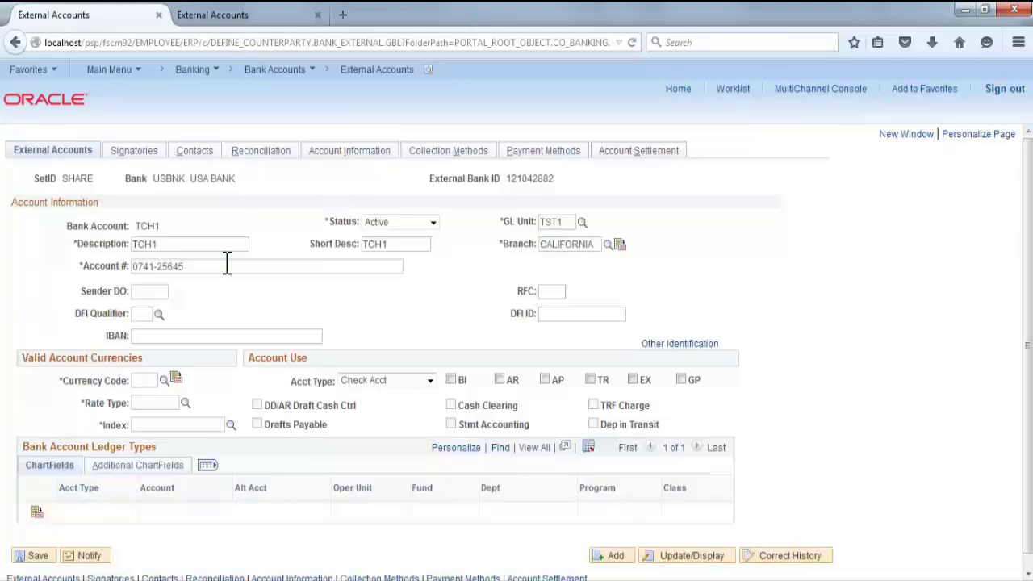
click(158, 314)
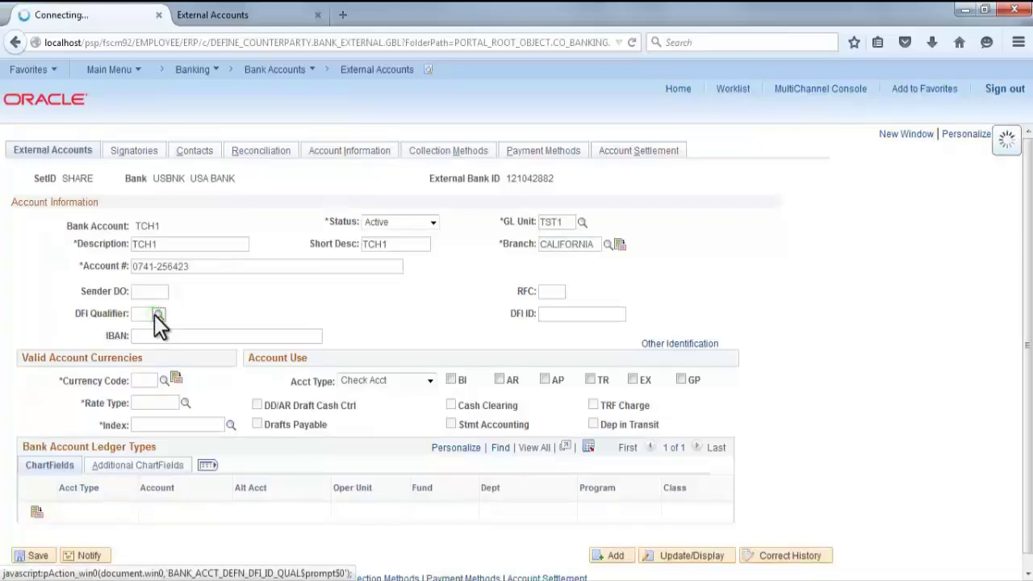
click(406, 225)
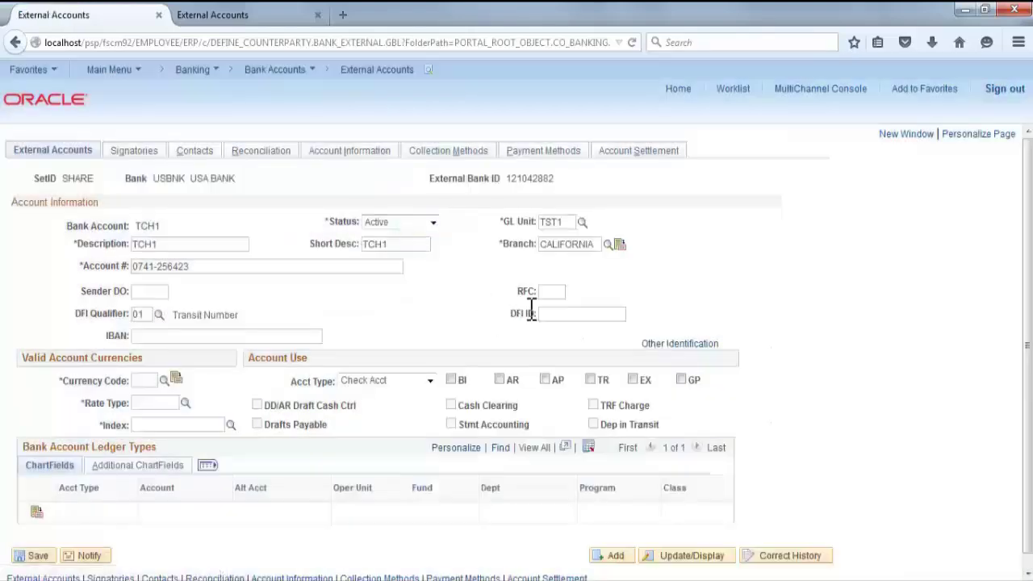
text(USD)
text(121042882)
Step: Set rate type CRRNT and rate index MODEL, and enable AR and AP use
click(151, 403)
text(crr)
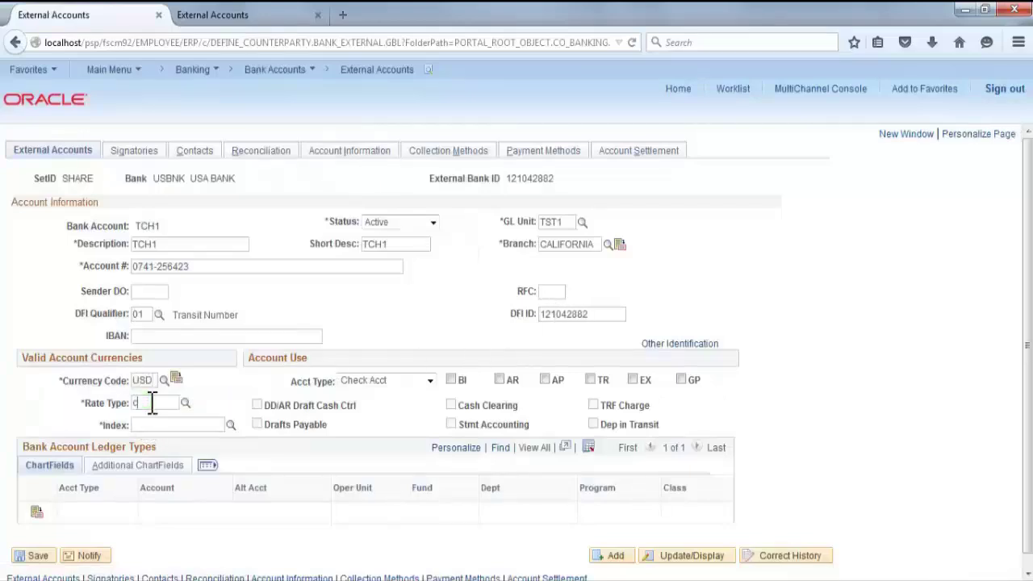
text(n)
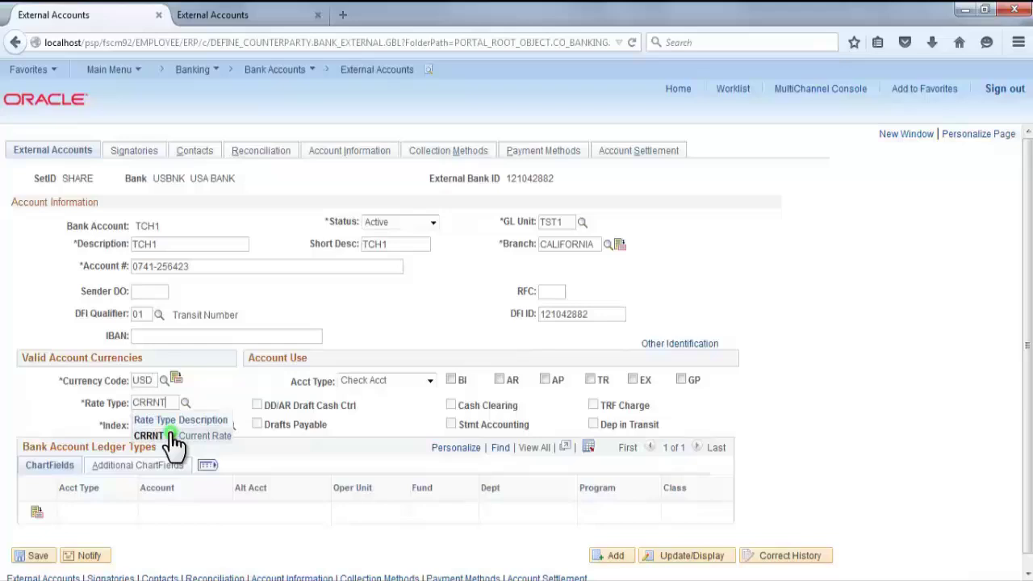
click(169, 434)
text(d)
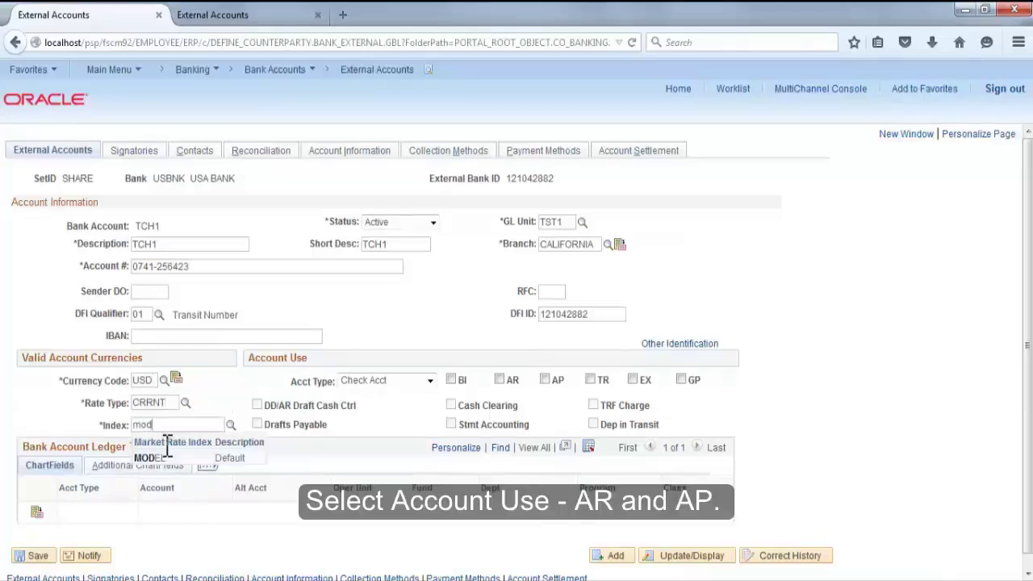
click(162, 457)
click(499, 380)
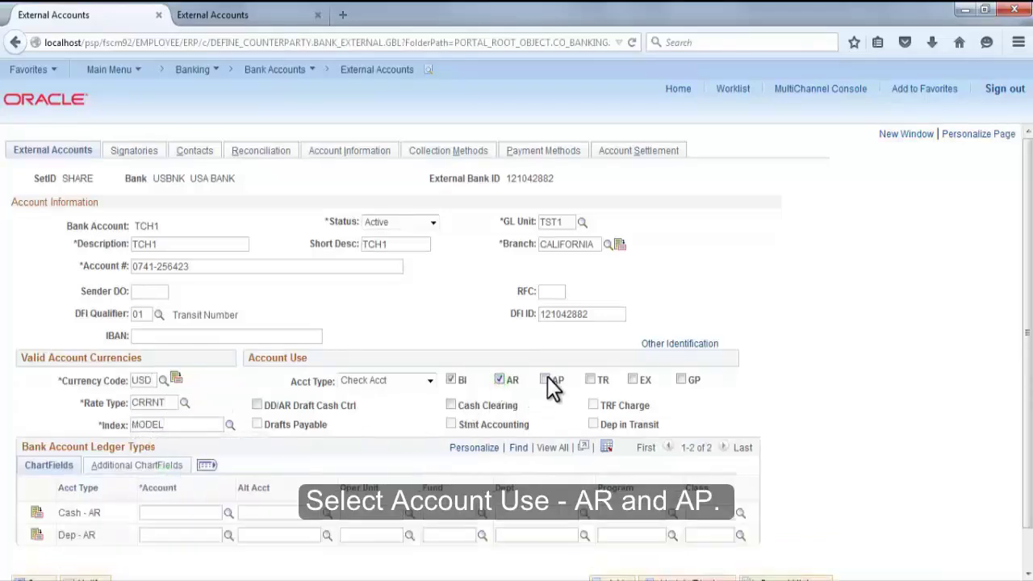
click(545, 379)
Step: Enter ledger accounts 100003 for Cash - AR, 100002 for Cash - AP, 100003 for Dep - AR
scroll(322, 435, down, 1)
click(179, 456)
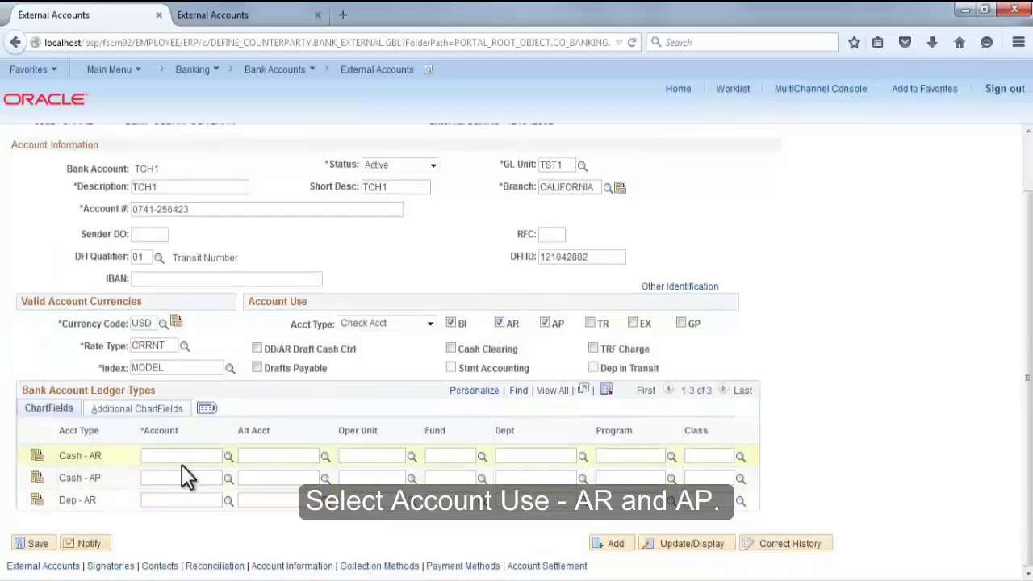
text(10000)
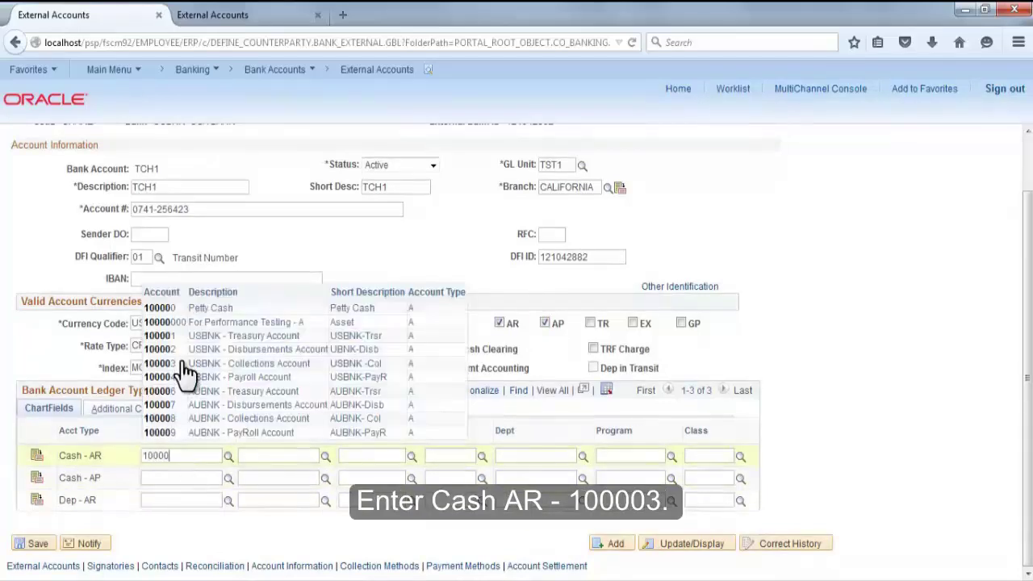
click(184, 365)
click(179, 478)
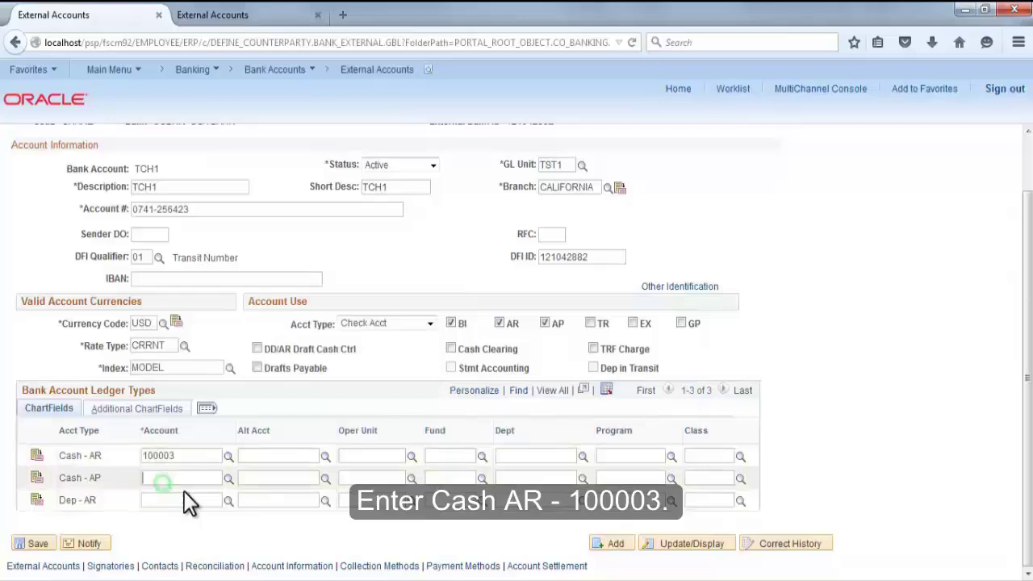
text(10000)
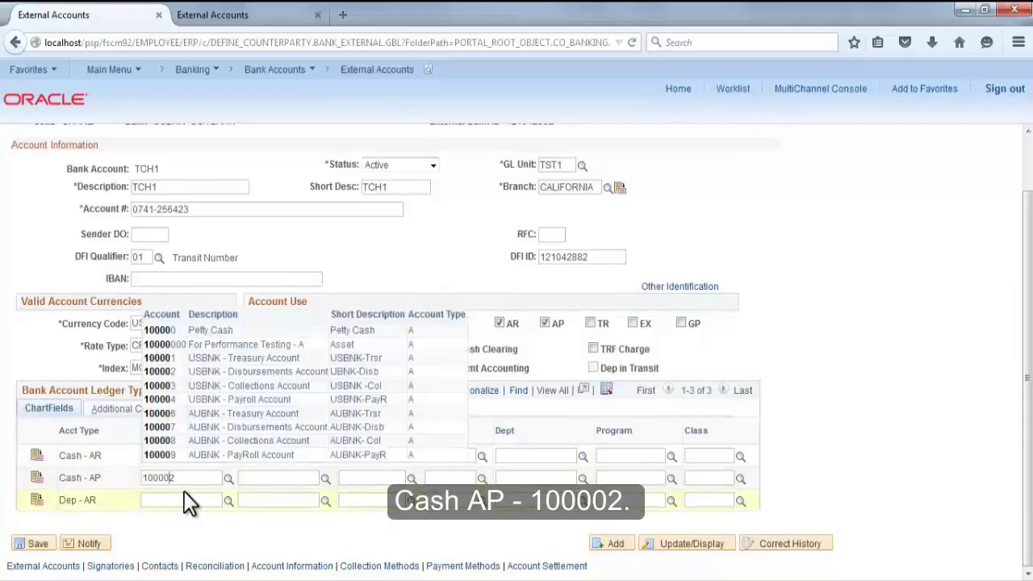
text(2)
click(178, 500)
text(100003)
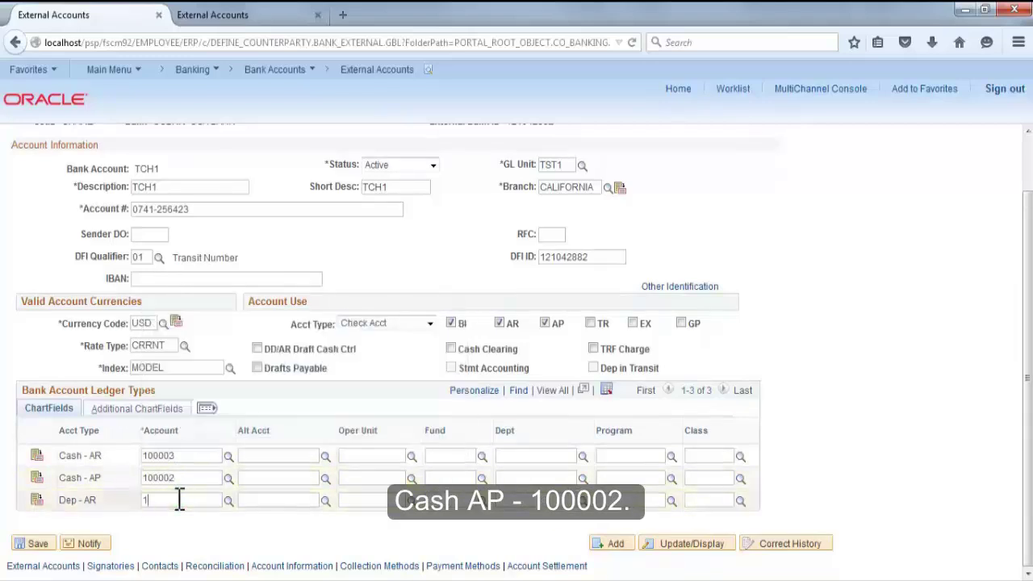
click(371, 151)
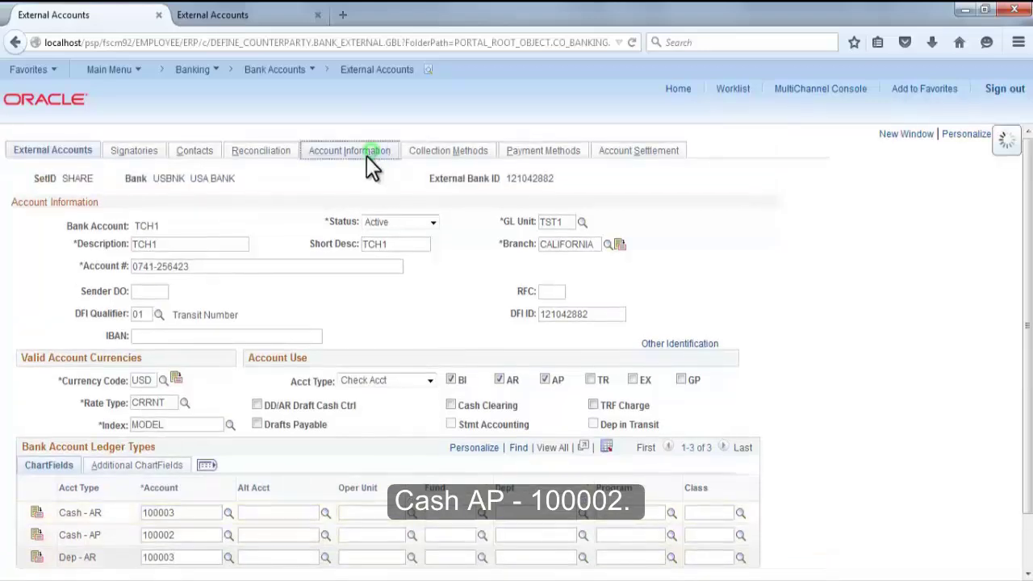
Step: Set deposit type Lockbox and deposit business unit US001 on Account Information
click(155, 460)
text(l)
click(158, 494)
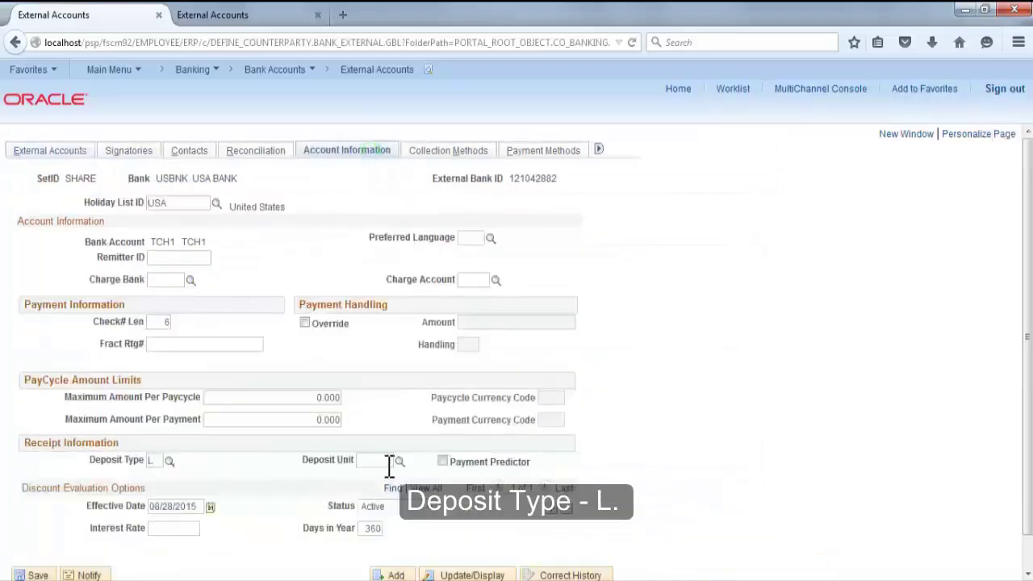
click(379, 460)
text(us00)
click(377, 495)
Step: Add a System Check payment method with form ID CHECK1
click(554, 152)
click(322, 266)
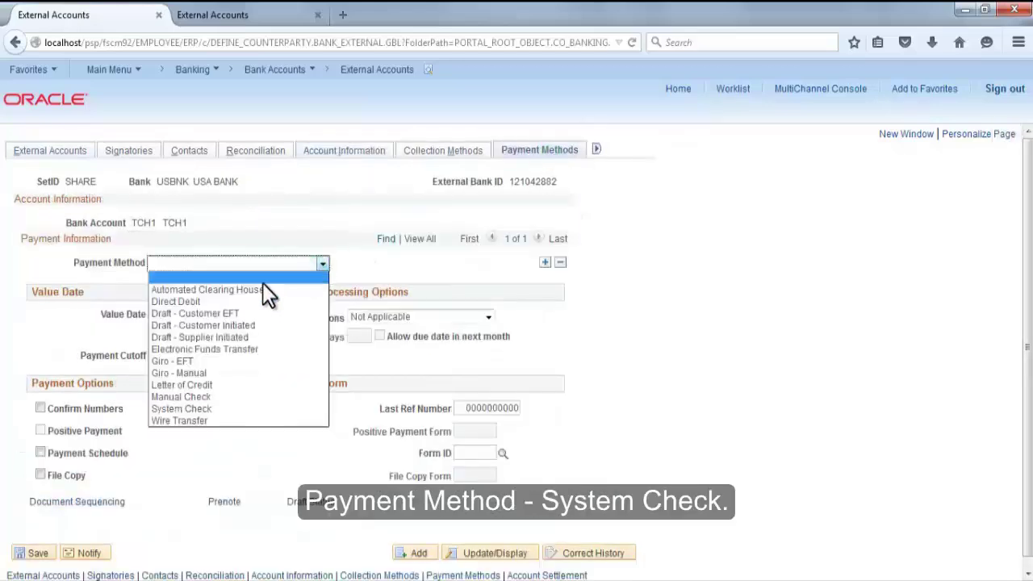
click(231, 407)
click(494, 453)
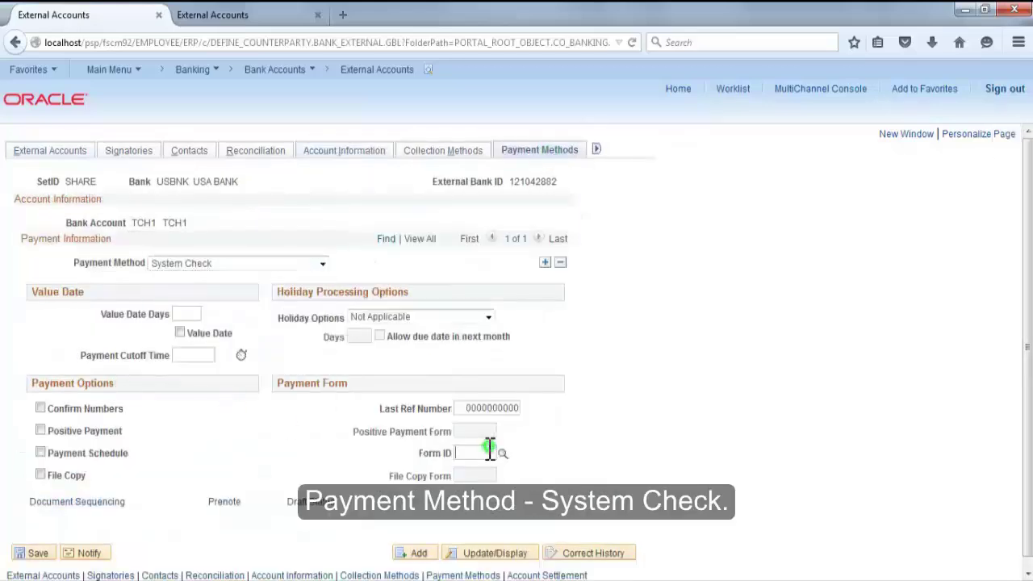
text(CHECK1)
click(654, 446)
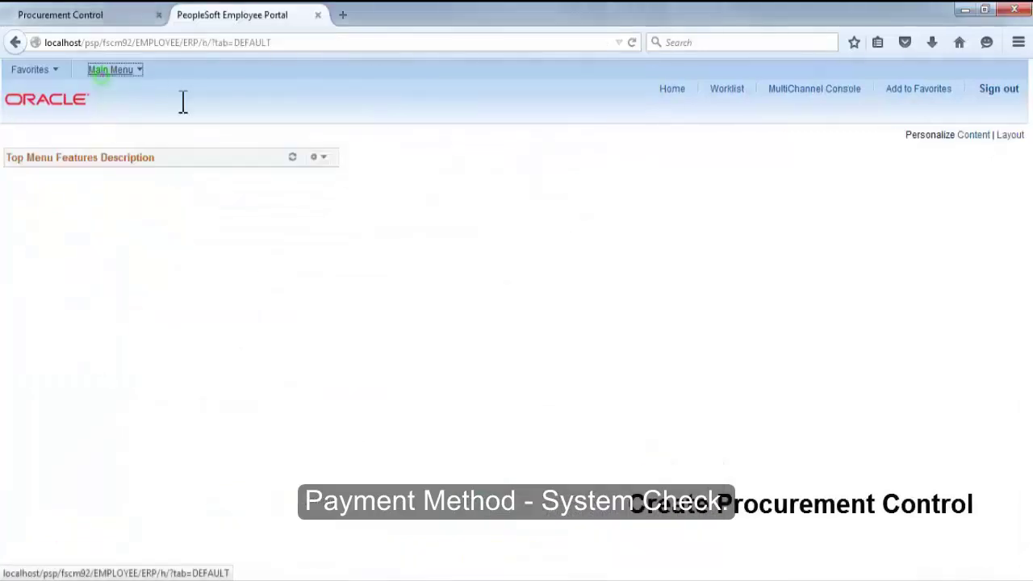
Step: Navigate to the Procurement Control setup search page
scroll(240, 212, down, 5)
scroll(239, 212, down, 5)
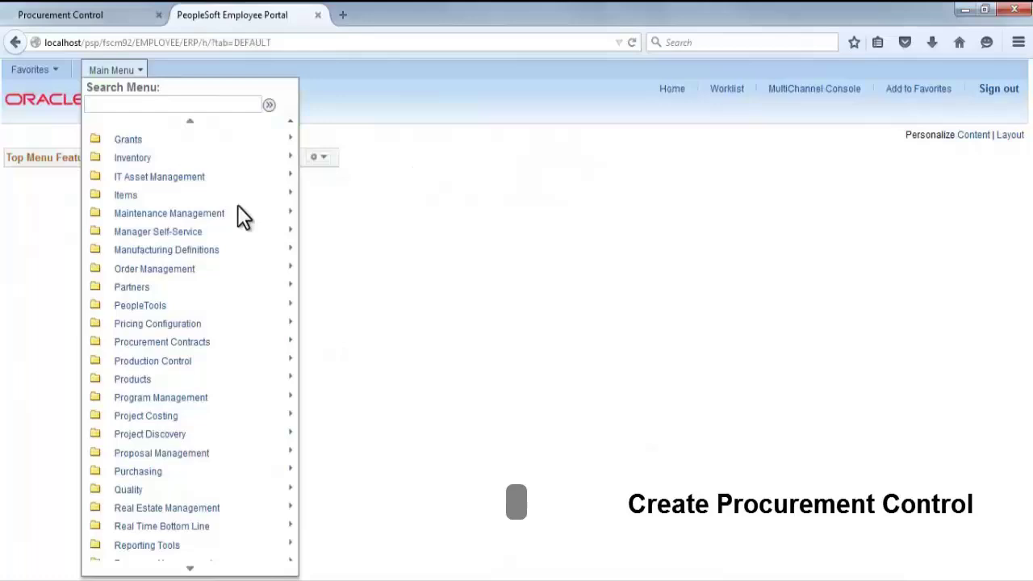
scroll(239, 219, down, 5)
mouse_move(290, 233)
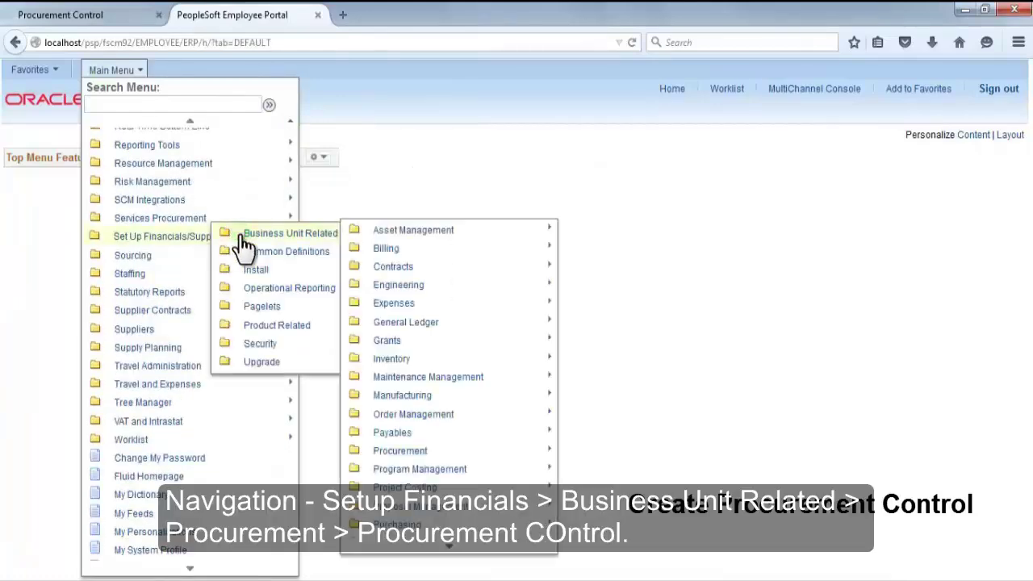
mouse_move(401, 451)
click(523, 446)
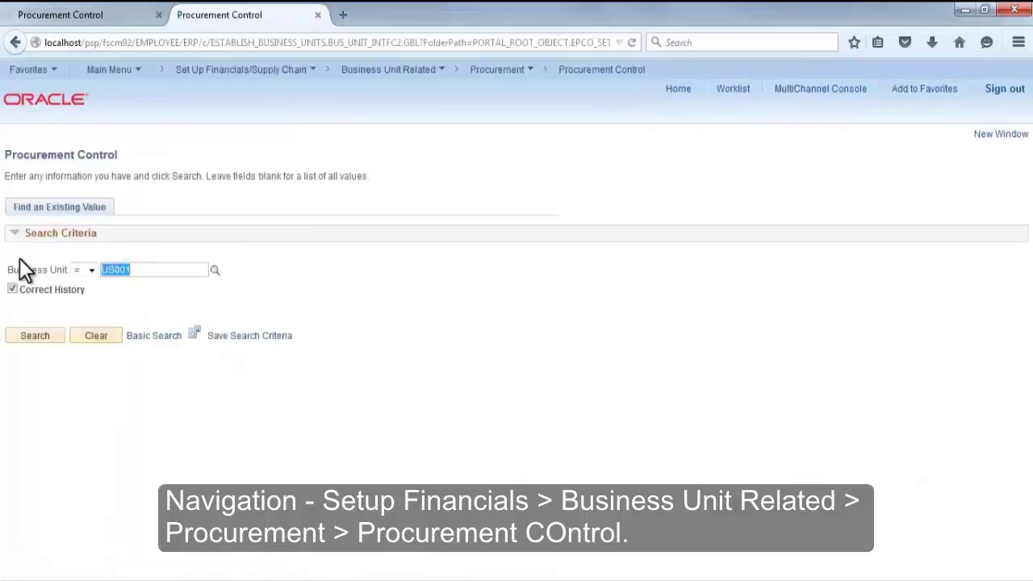
Step: Look up business unit TST1 and set its combination edit template to VCHREDIT
text(TST1)
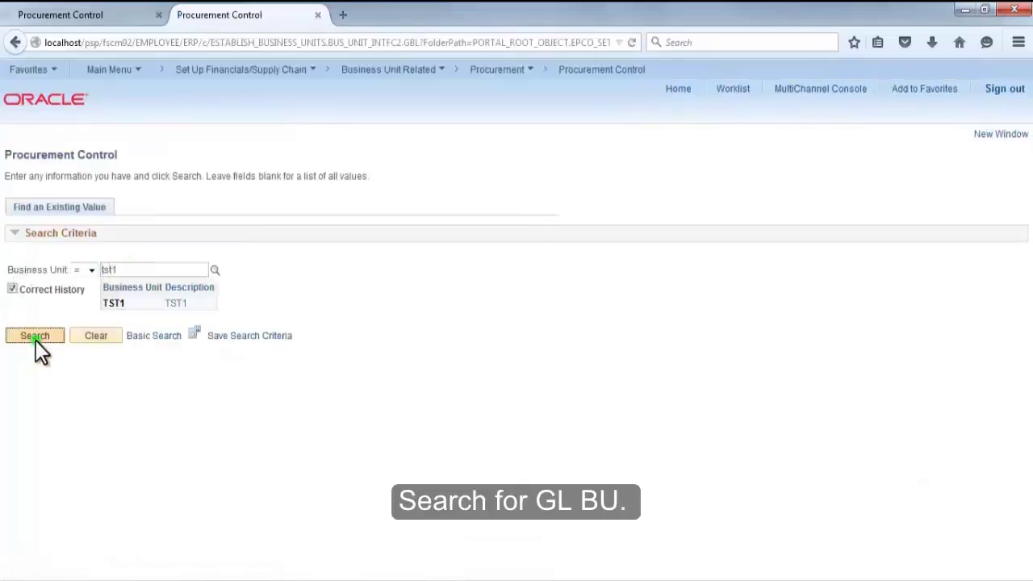
click(35, 340)
text(hr)
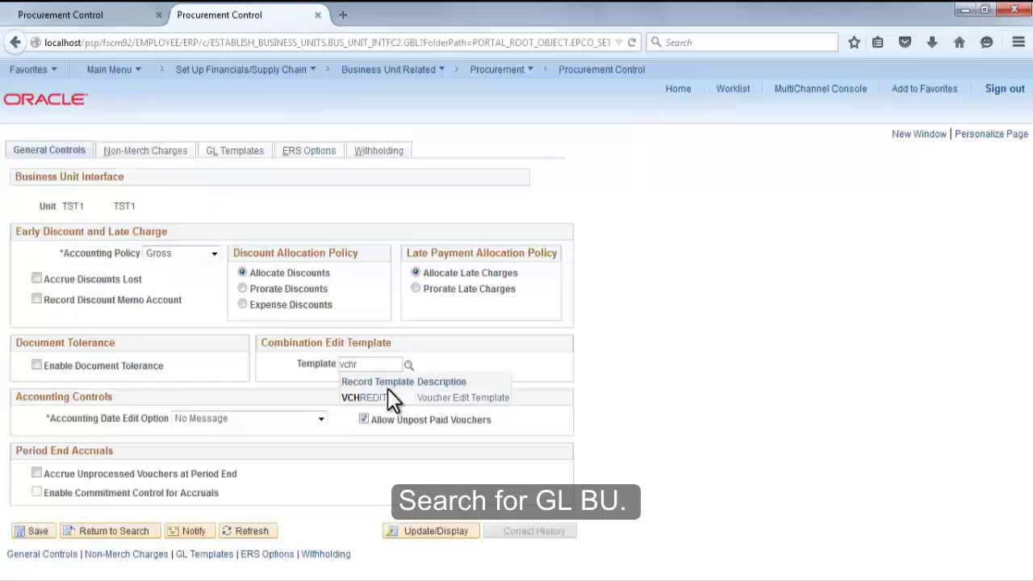
click(387, 388)
Step: Set GL templates ACCRUAL, PAYMENT, CANCEL, CLOSURE, AP_REVALUE and CASH_CLRG
click(238, 151)
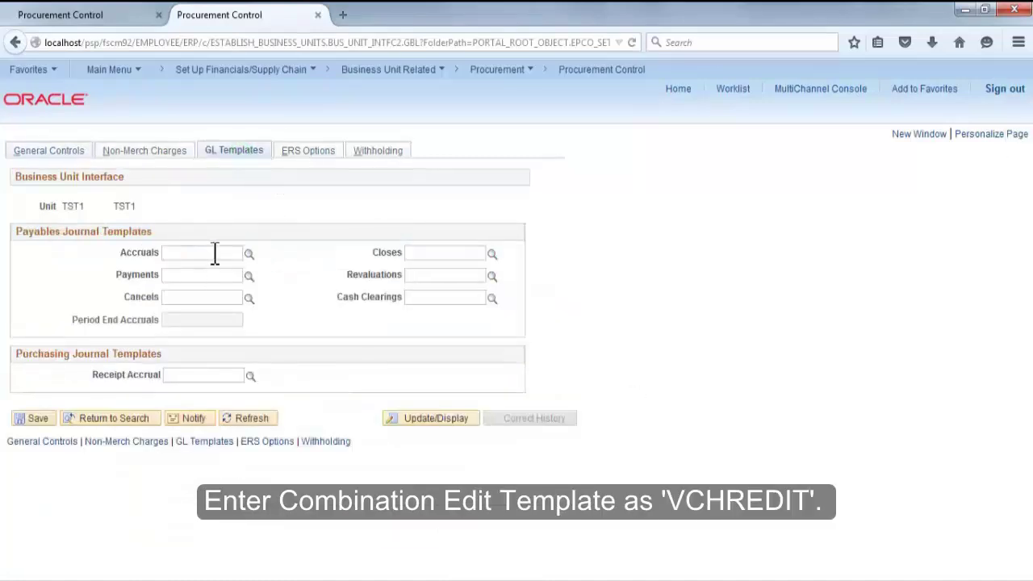
text(acc)
click(189, 281)
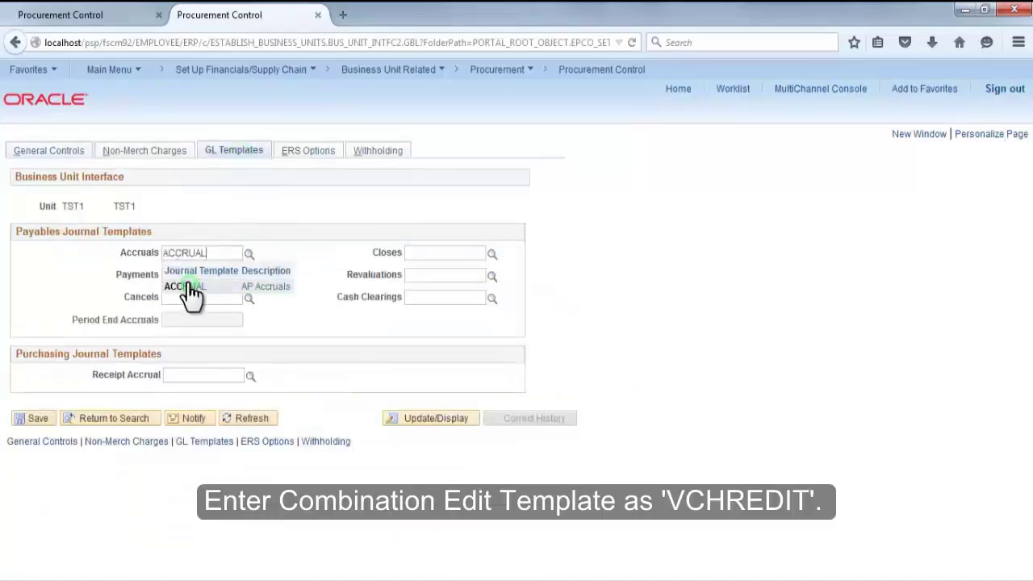
text(pa)
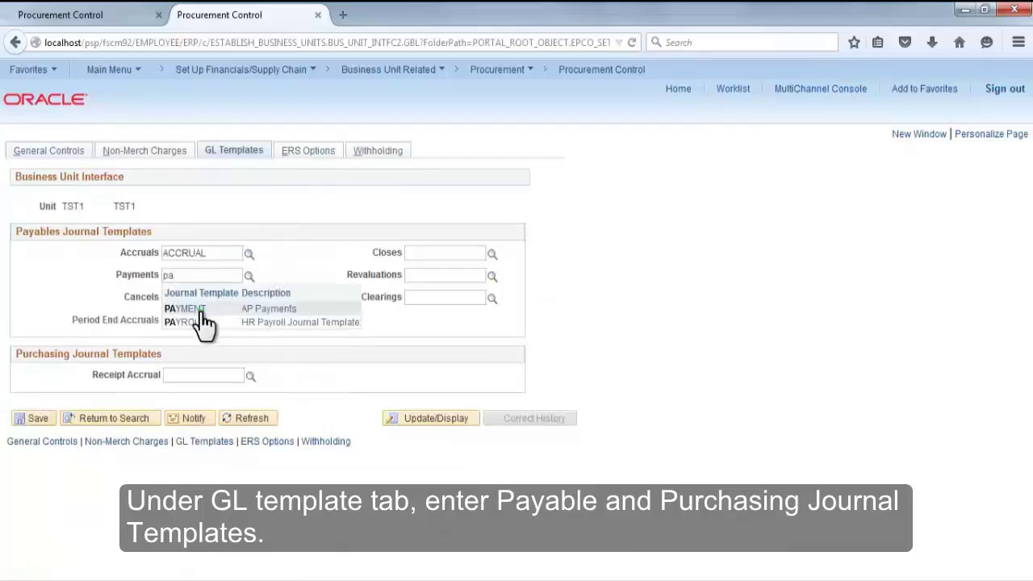
click(203, 307)
text(ca)
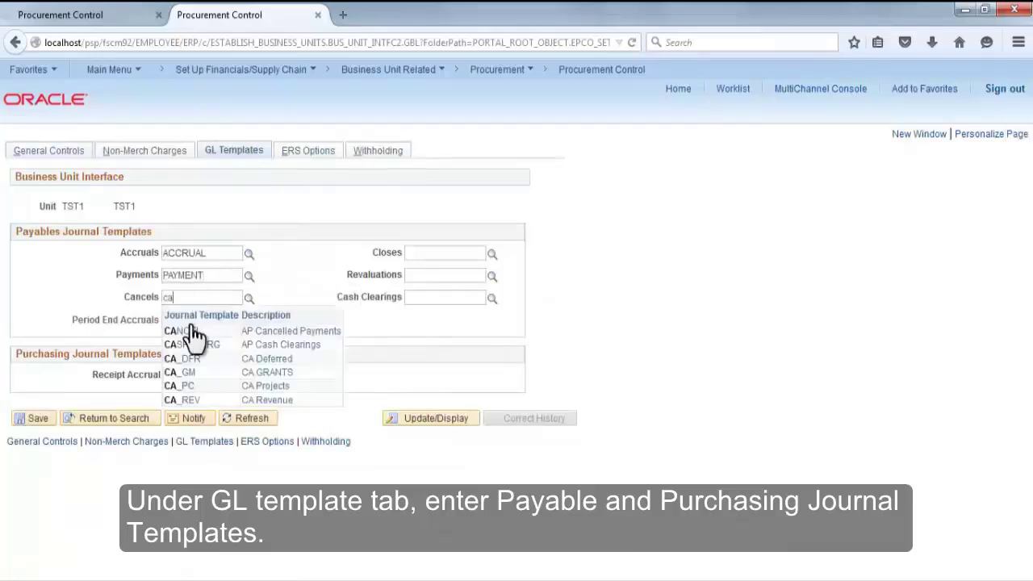
click(162, 328)
click(464, 255)
text(clo)
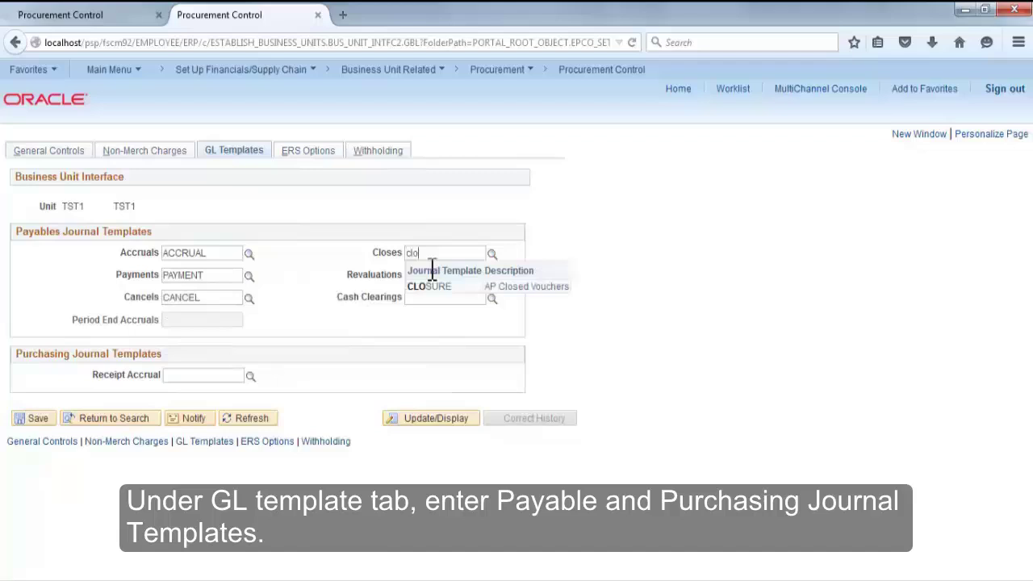
click(433, 287)
text(_r)
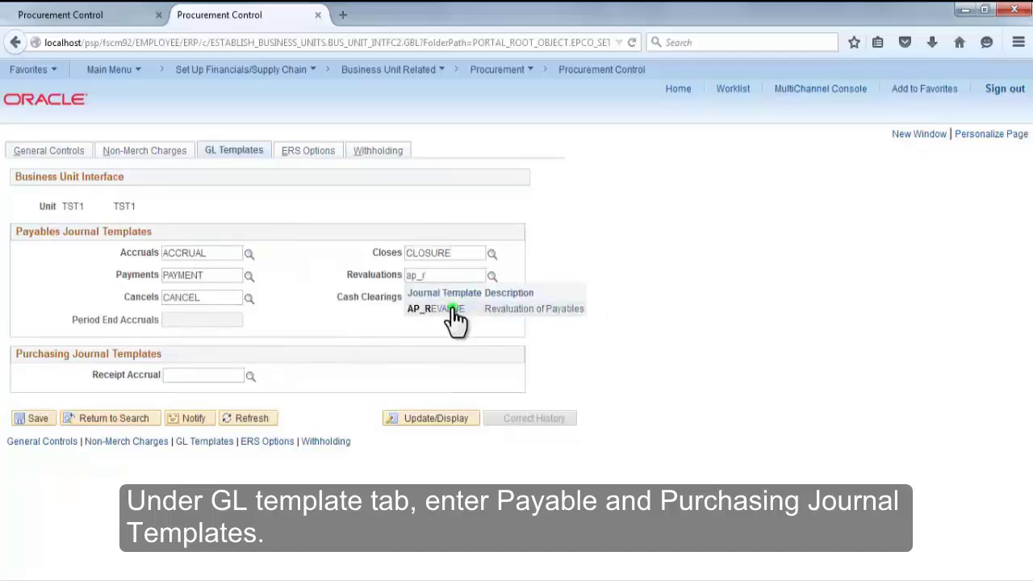
click(452, 314)
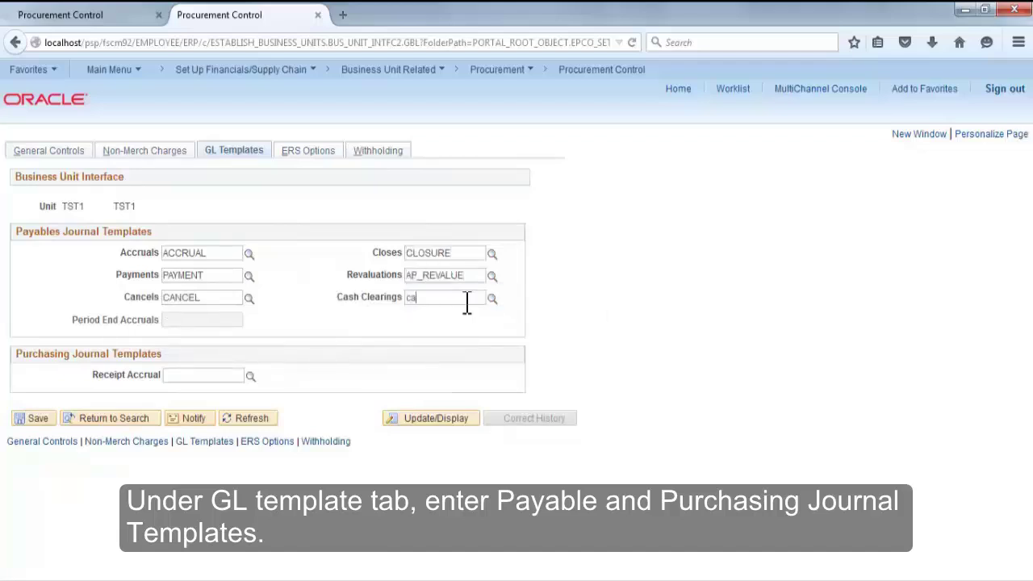
text(h)
click(453, 331)
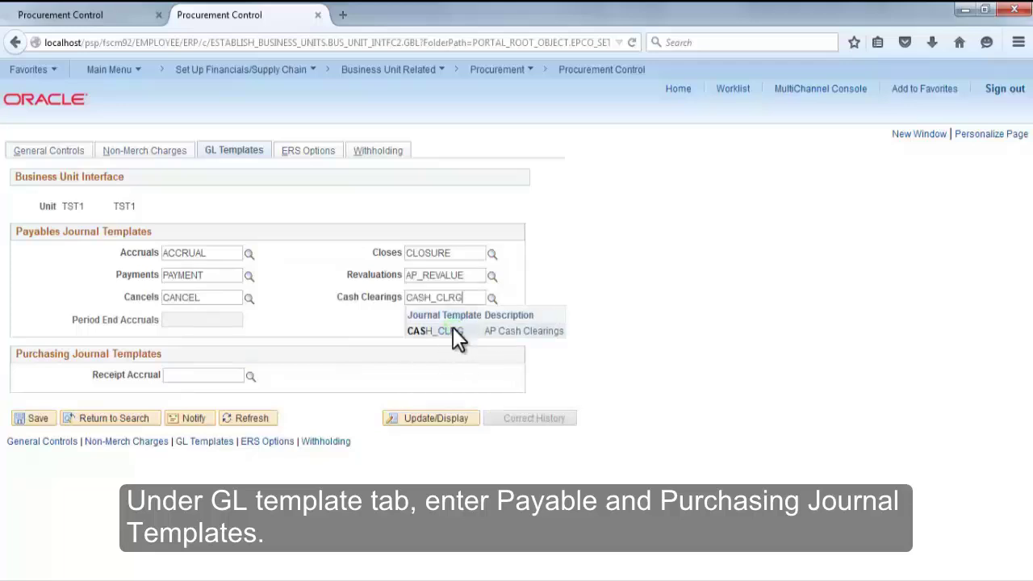
Step: Enable Accrue Unprocessed Vouchers, add AP_PACCRUE and REC_ACCRUE templates, and save
click(50, 153)
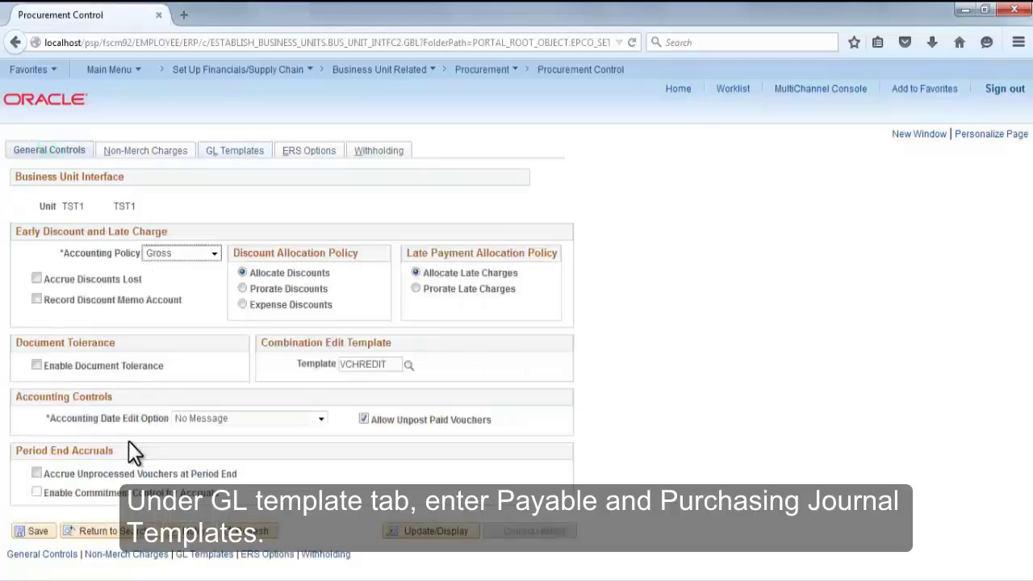
click(37, 474)
click(235, 152)
text(ap_)
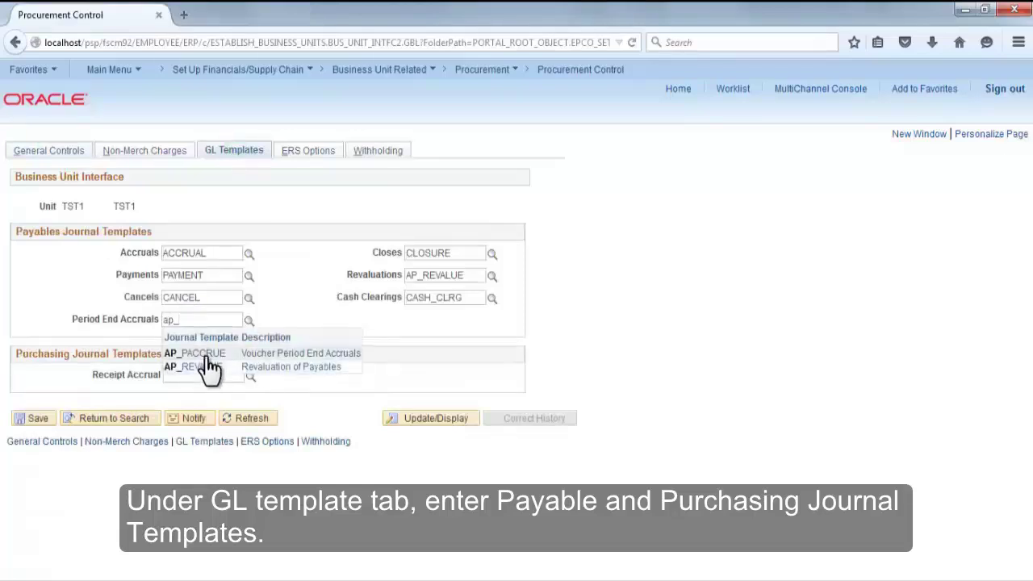
click(206, 355)
click(211, 374)
text(ec)
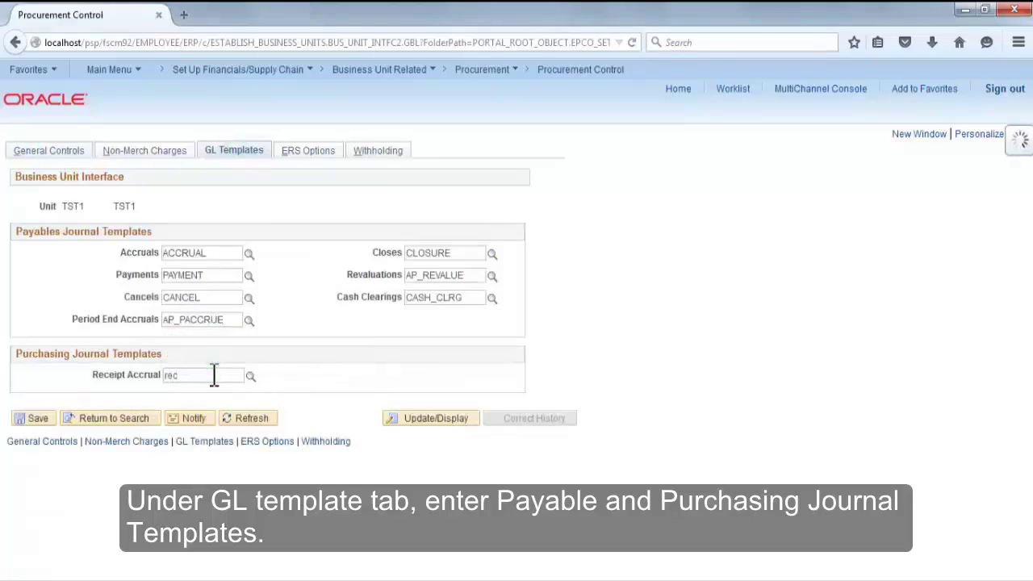
click(205, 423)
click(23, 419)
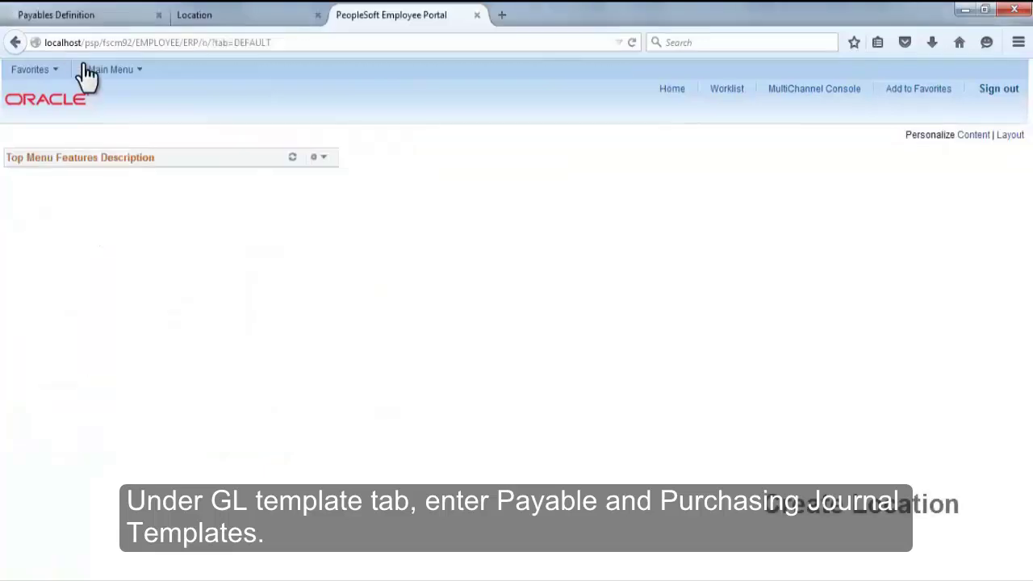
click(87, 71)
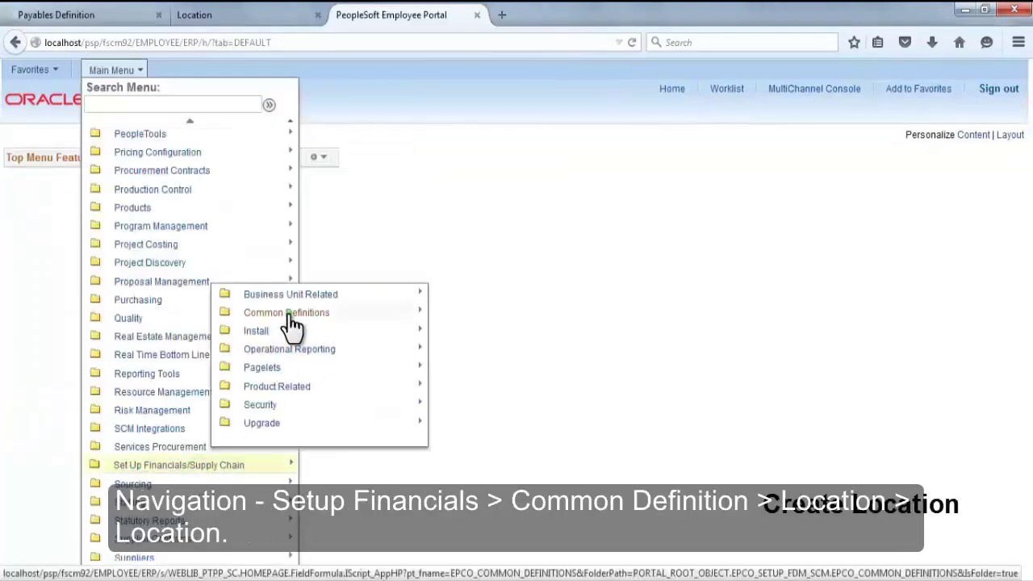
Step: Add a new location with code TST1 from the Location setup page
scroll(440, 387, down, 3)
scroll(436, 399, down, 3)
scroll(435, 399, down, 3)
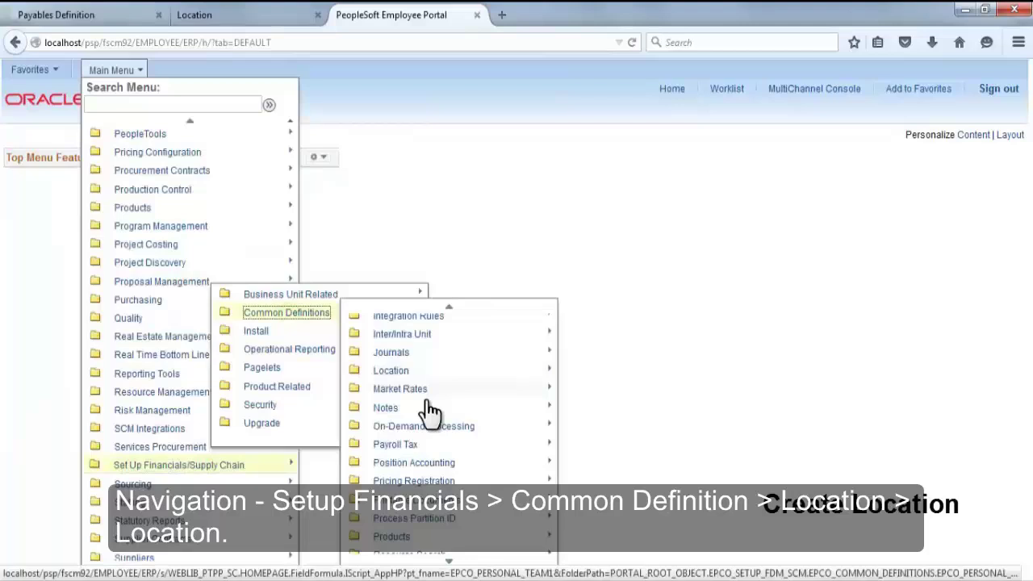
click(543, 445)
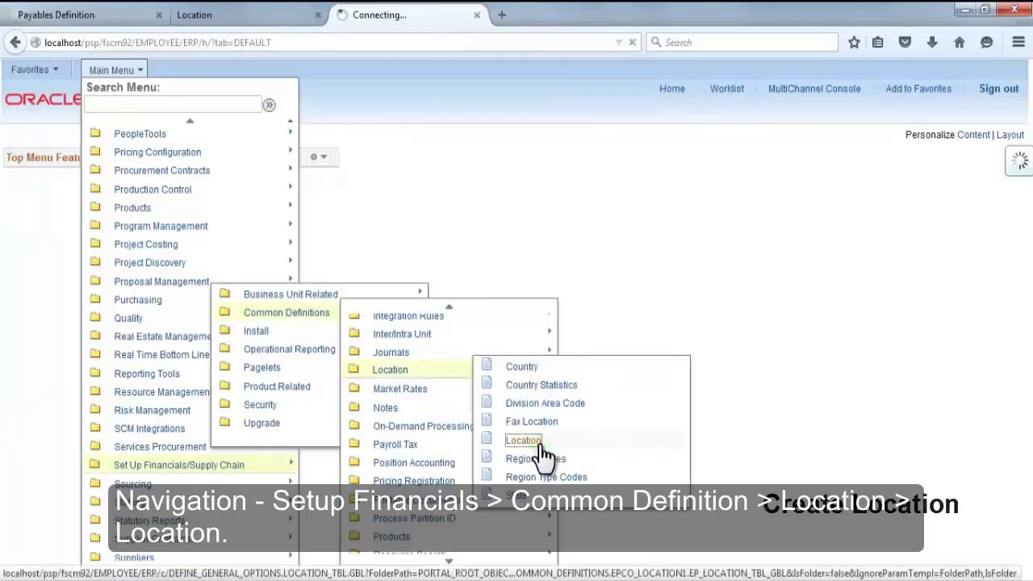
click(155, 212)
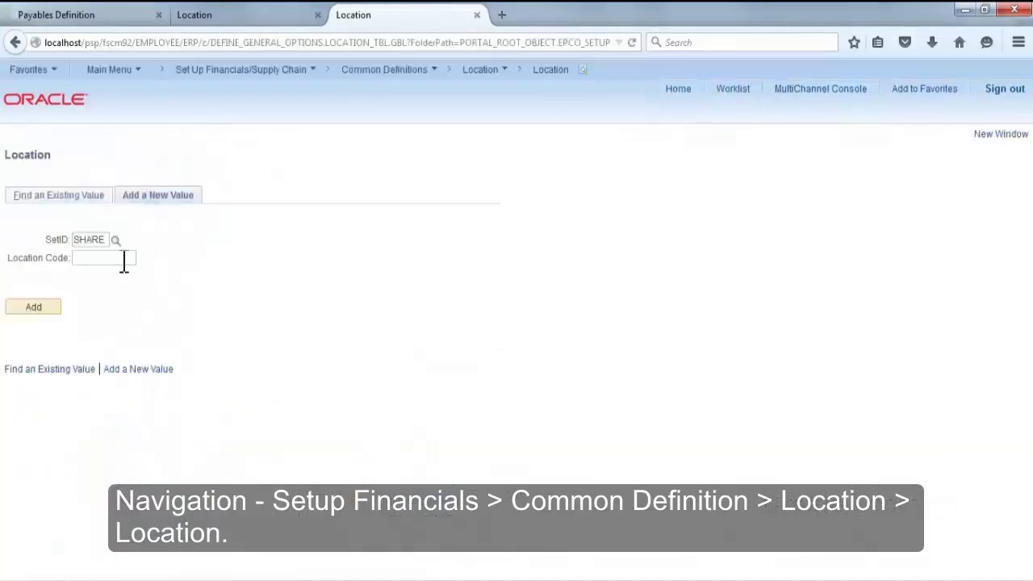
text(TST1)
key(Return)
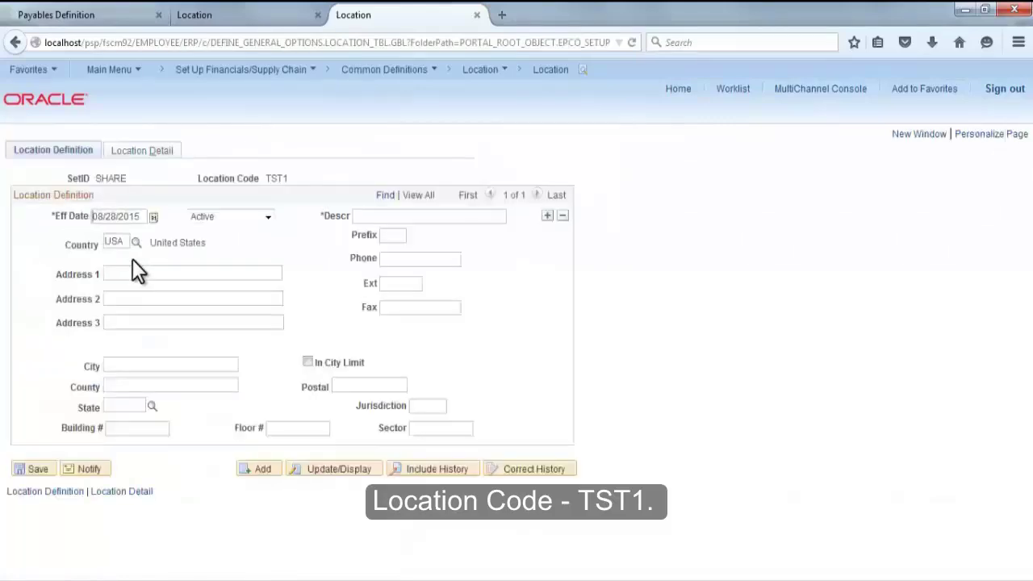
click(144, 278)
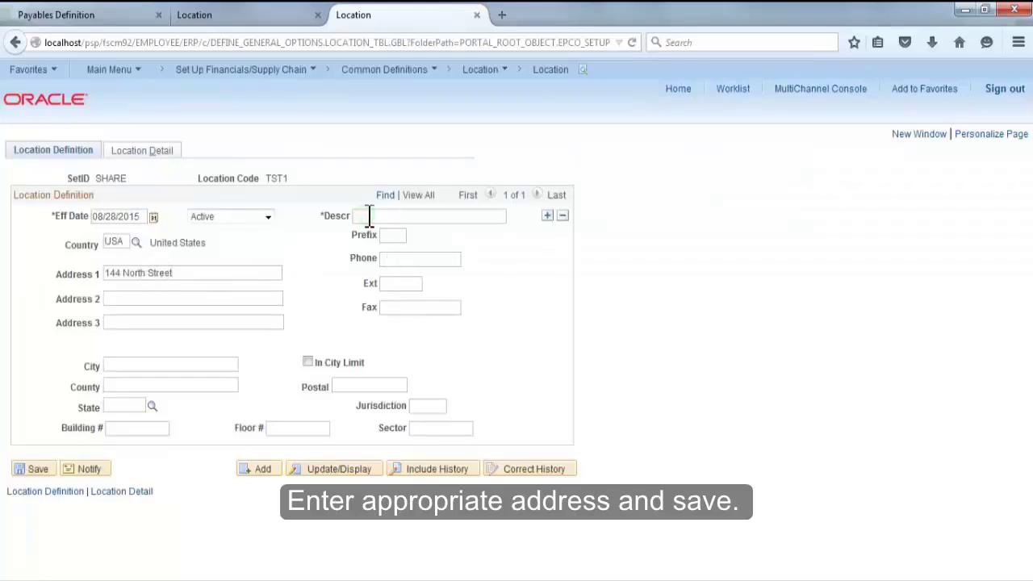
click(364, 212)
text(tst10168)
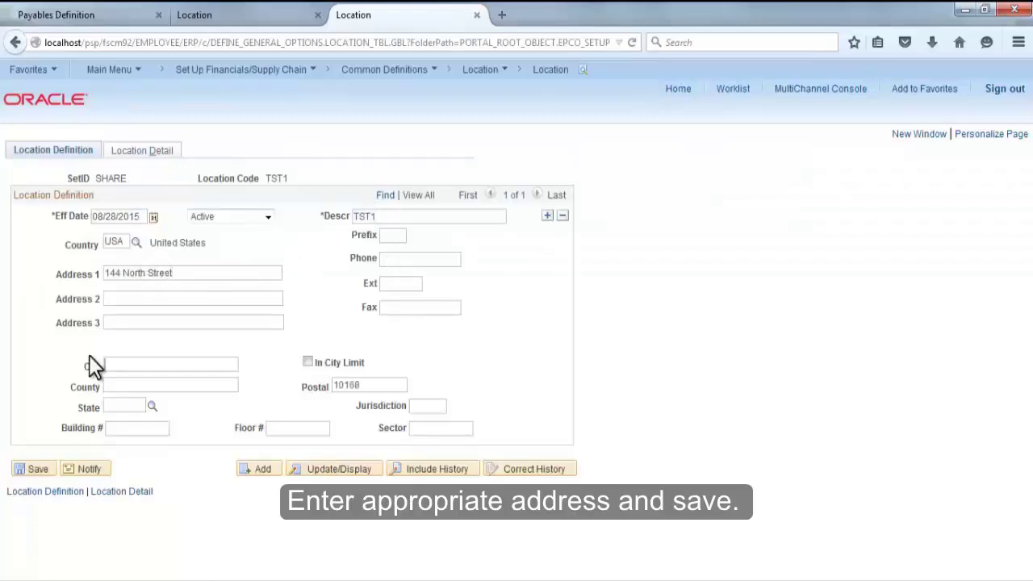
text(NY)
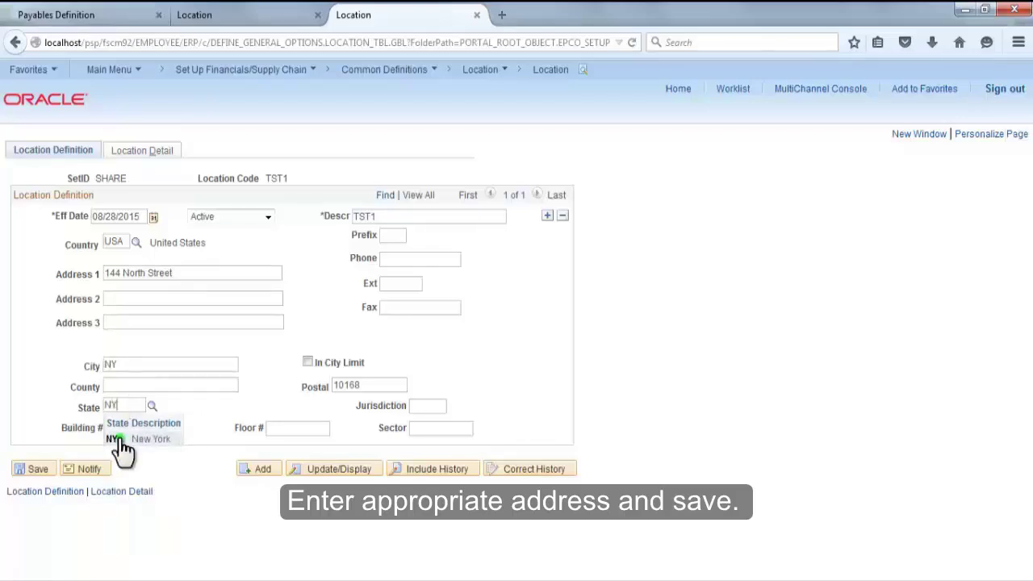
click(120, 444)
click(35, 469)
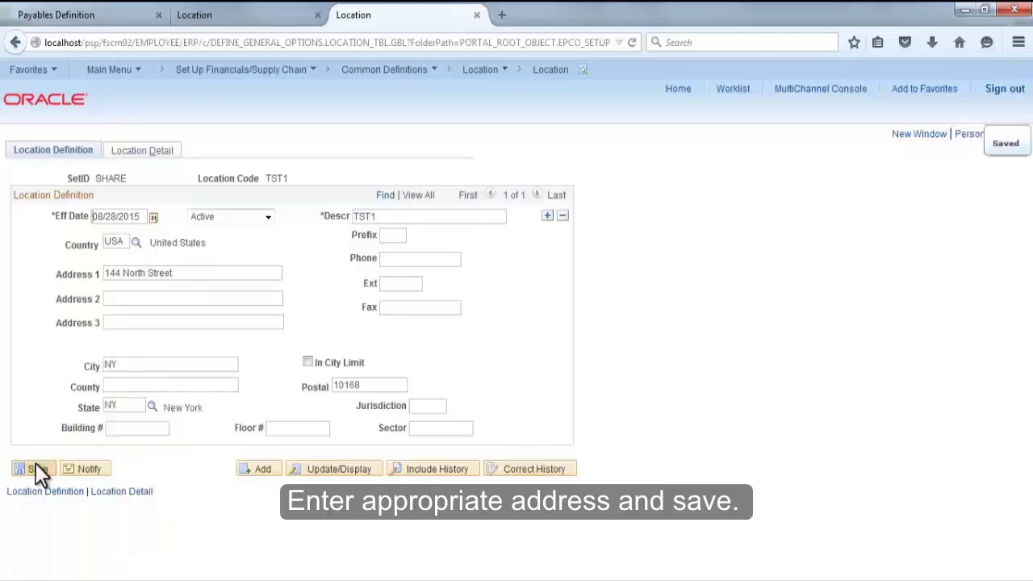
Step: Navigate through Procurement Options > Purchasing to the Ship To Locations page
click(242, 71)
click(266, 198)
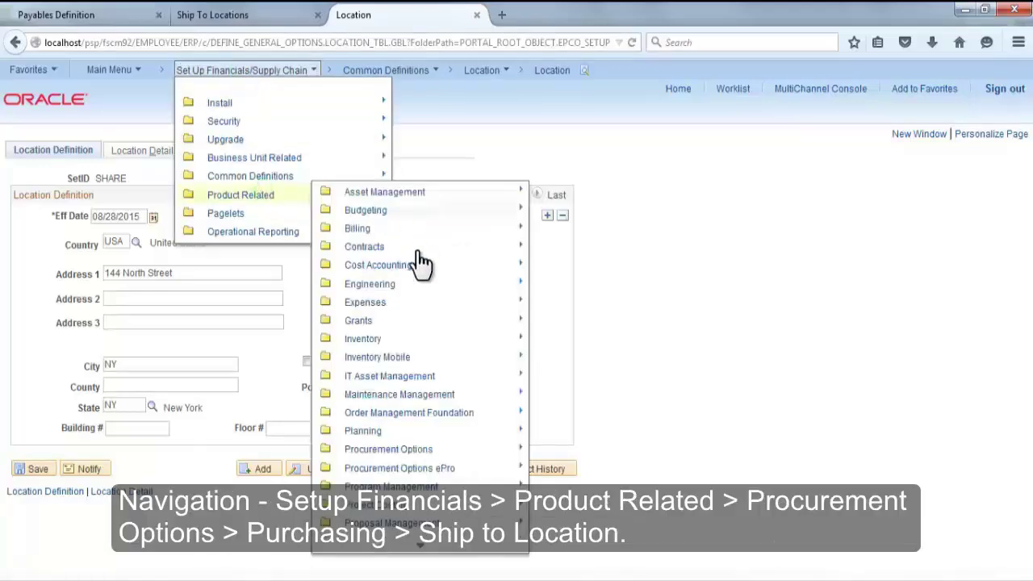
click(415, 450)
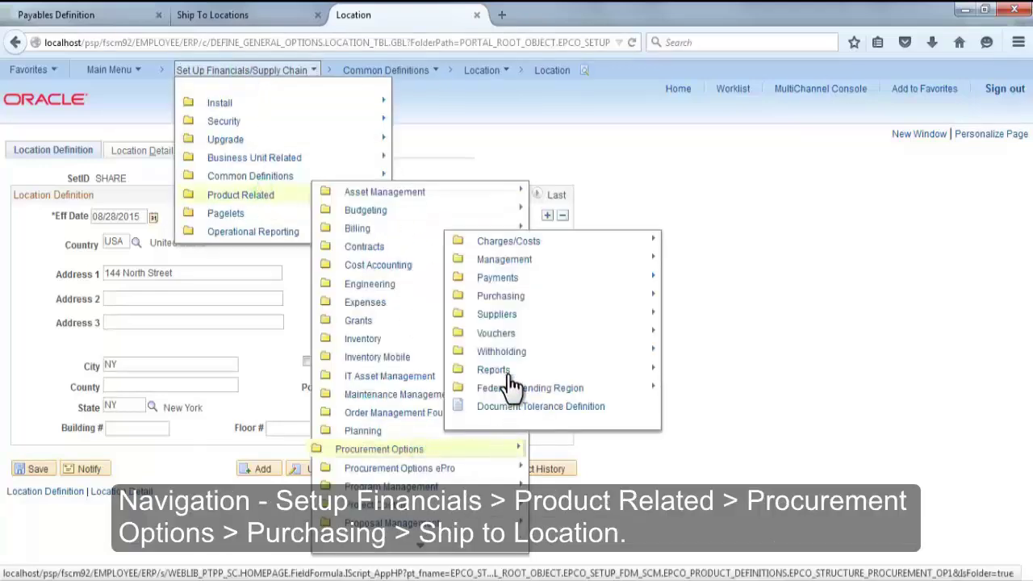
click(500, 297)
scroll(660, 387, down, 1)
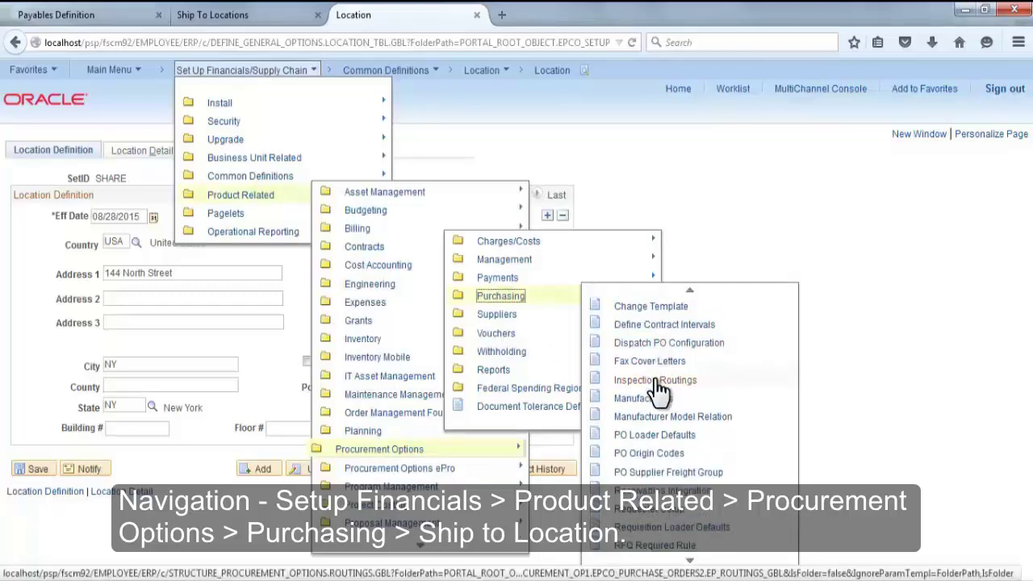
scroll(658, 392, down, 3)
click(657, 375)
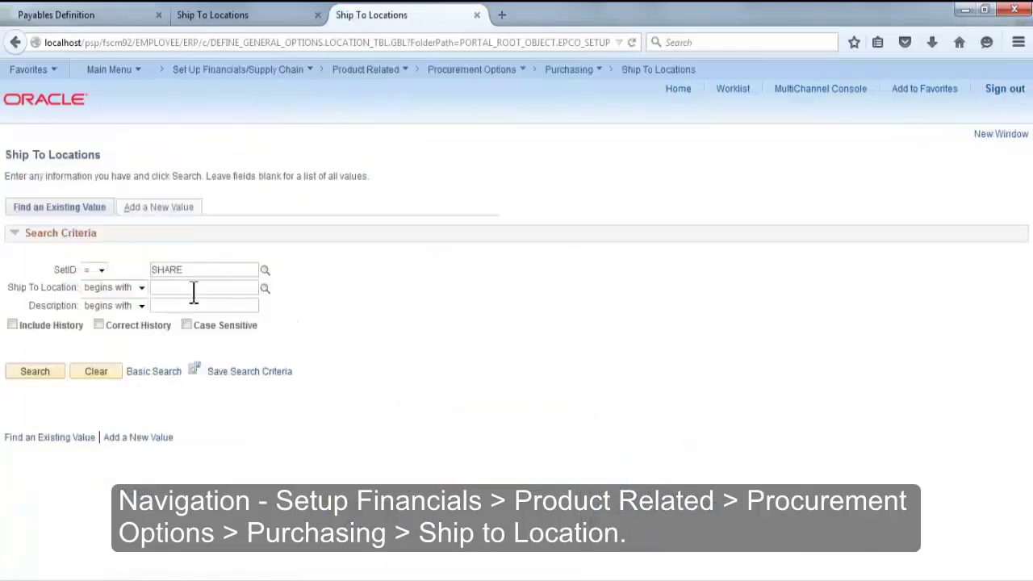
Step: Add ship-to location TST1 effective 01/01/1901 with SetID SHARE and inventory unit US001
click(137, 208)
text(TST1)
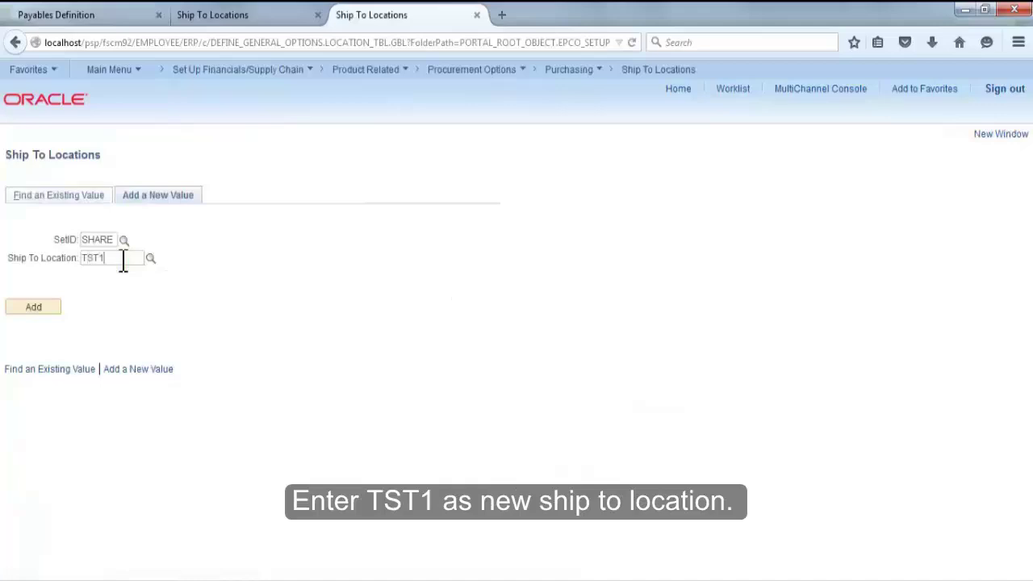
key(Return)
drag(211, 267, 71, 267)
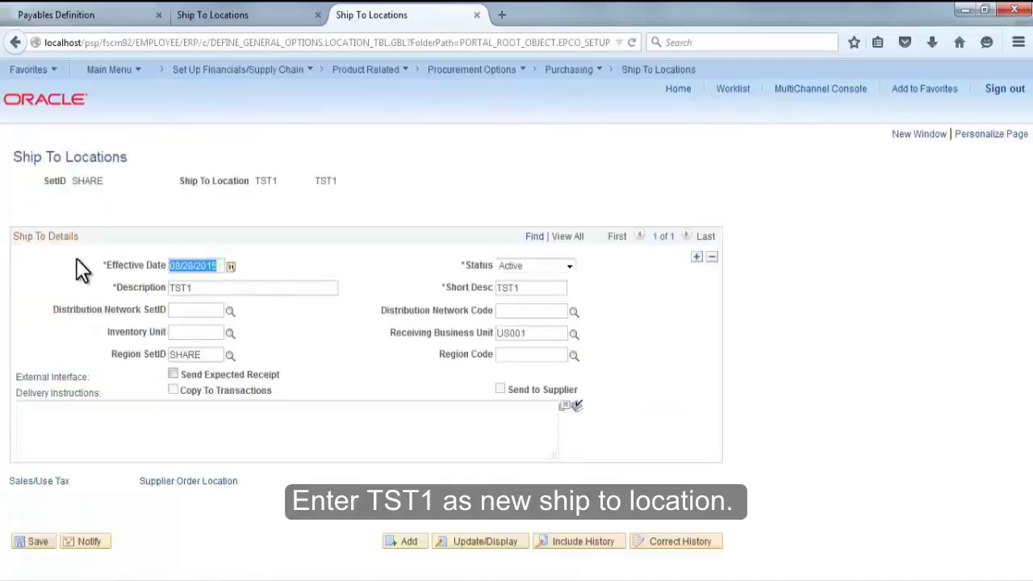
text(01011901)
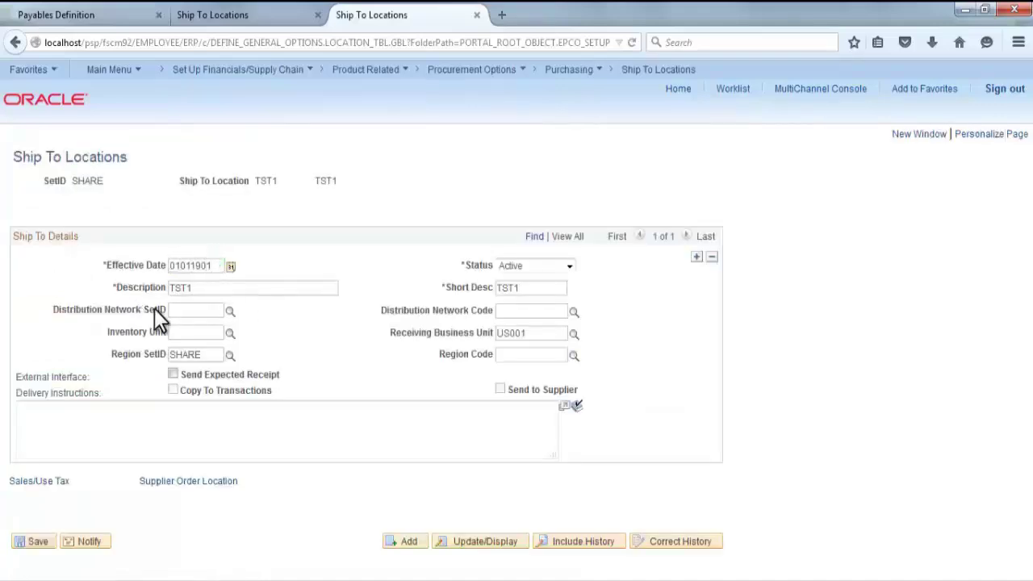
click(201, 309)
text(SHARE)
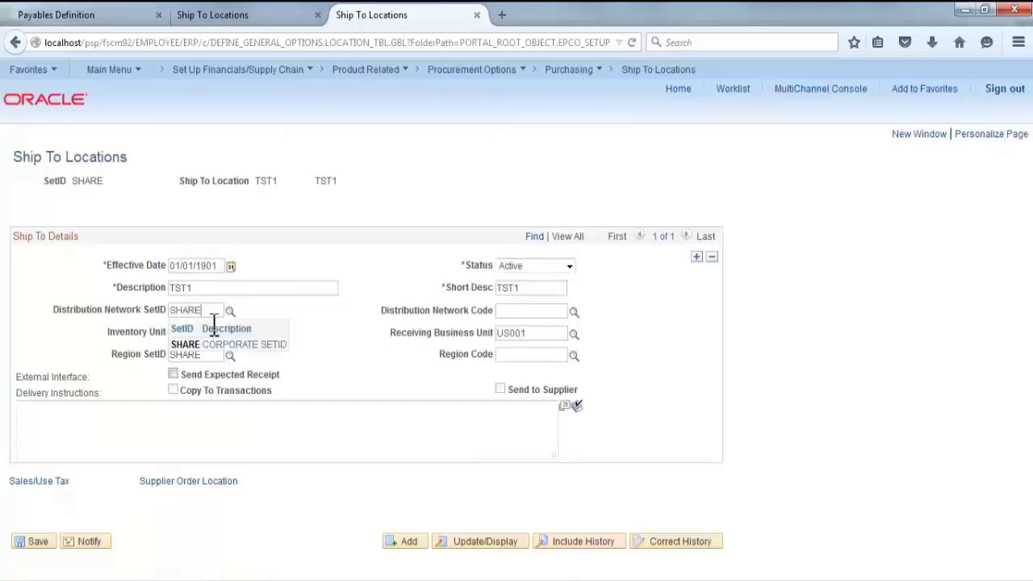
click(202, 347)
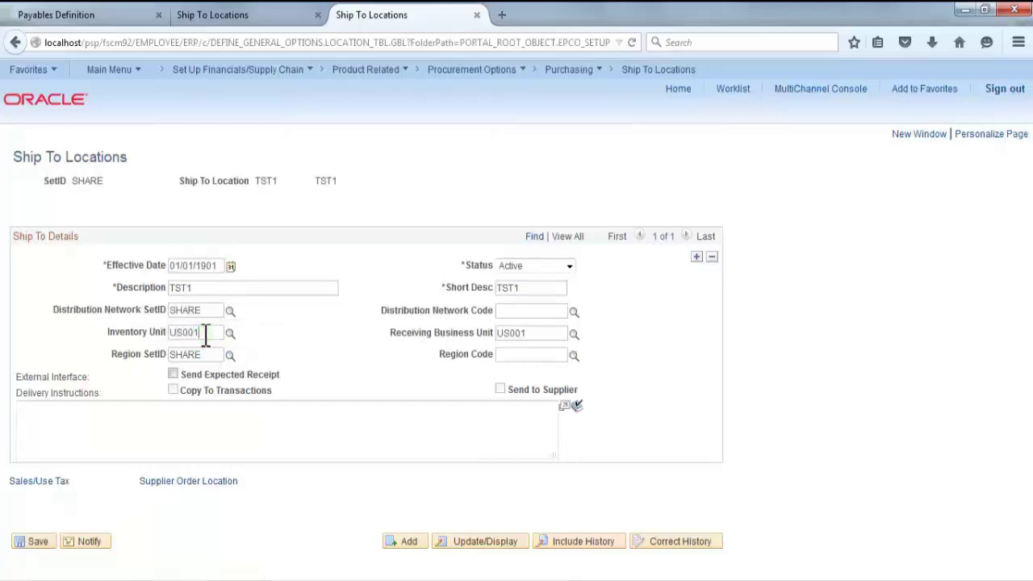
click(200, 363)
Step: Set TST1's sales tax and use tax codes to NYC and save
click(44, 481)
click(163, 358)
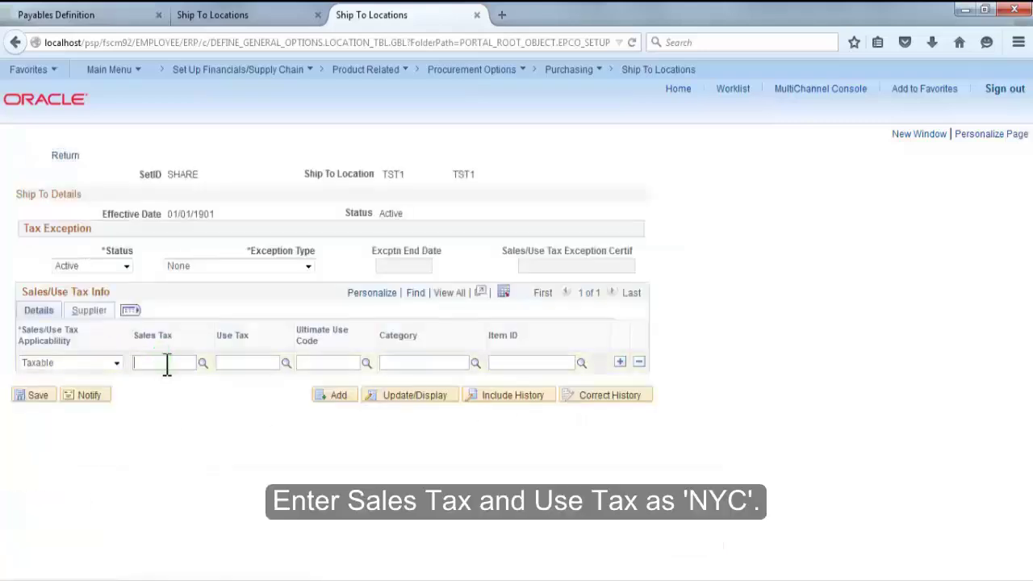
text(NYC)
click(227, 363)
text(NYC)
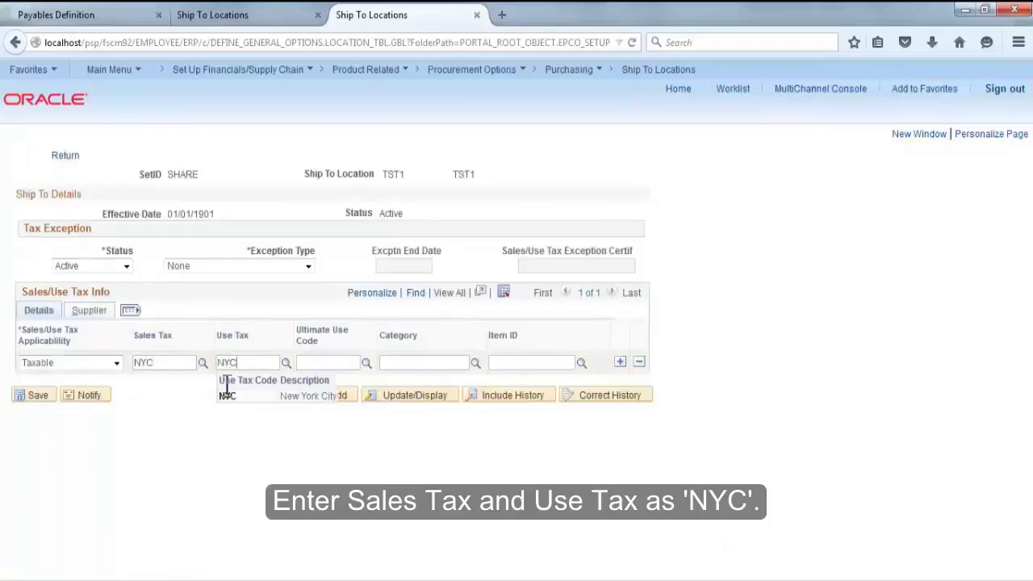
click(21, 394)
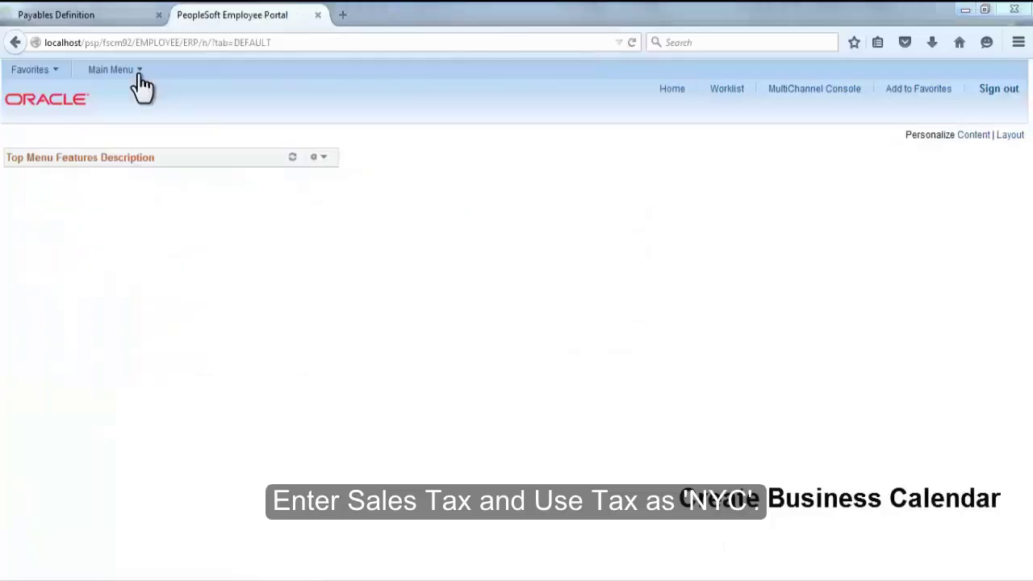
click(137, 71)
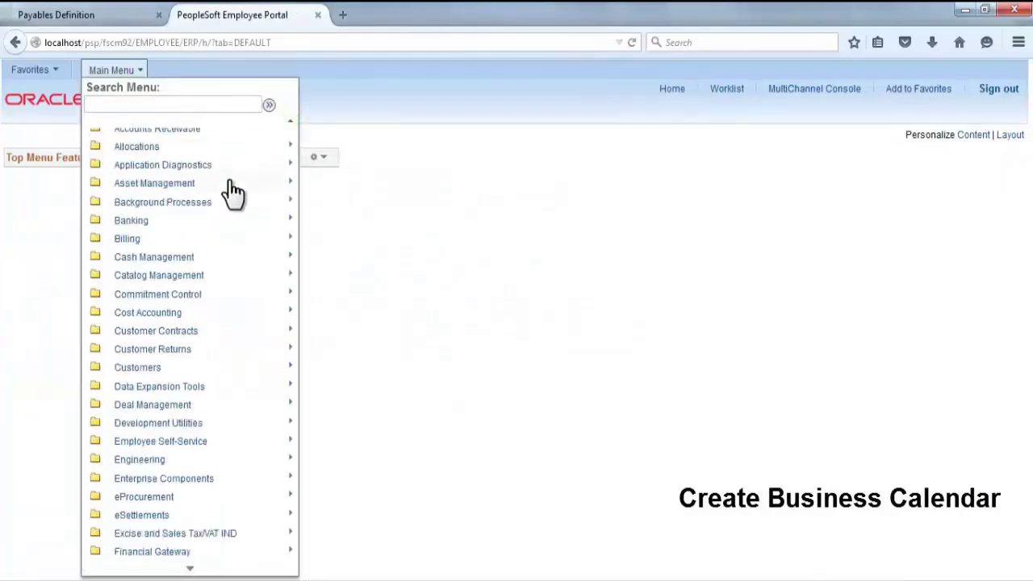
Step: Navigate via Common Definitions > Calendars/Schedules to the Business Calendar page
scroll(230, 193, down, 3)
scroll(230, 193, down, 5)
scroll(228, 179, down, 4)
scroll(228, 179, down, 3)
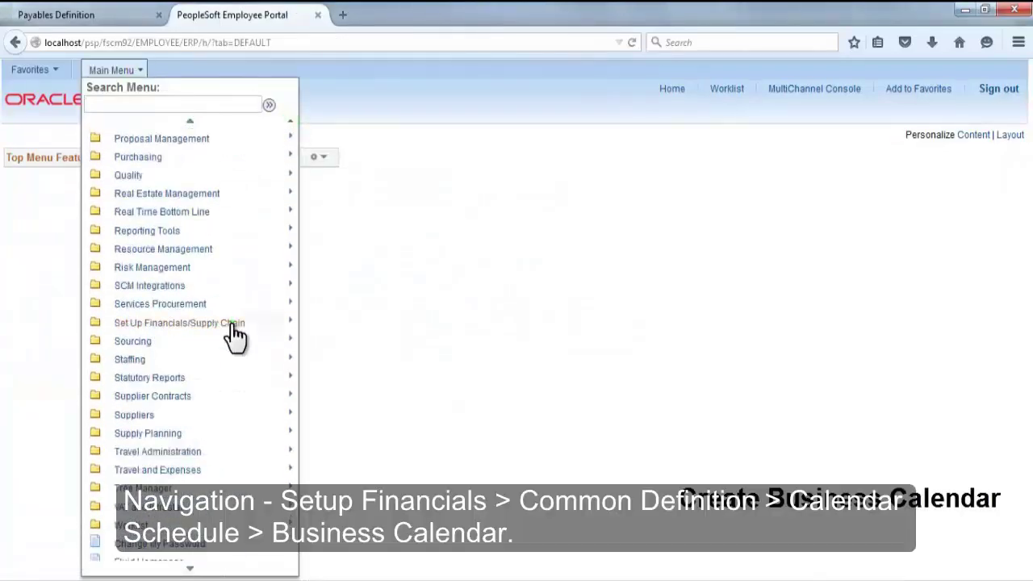
click(287, 337)
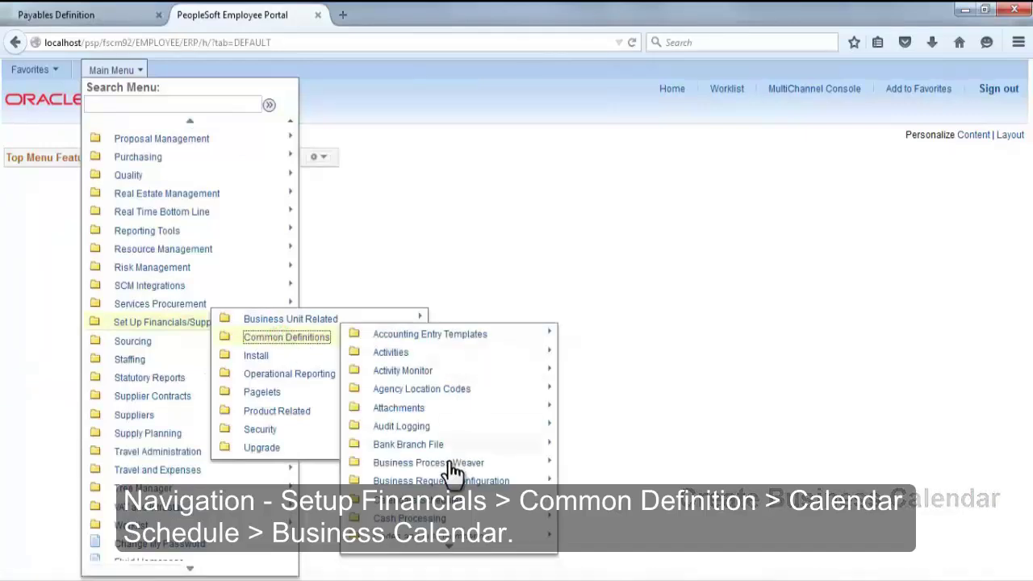
click(435, 496)
click(555, 238)
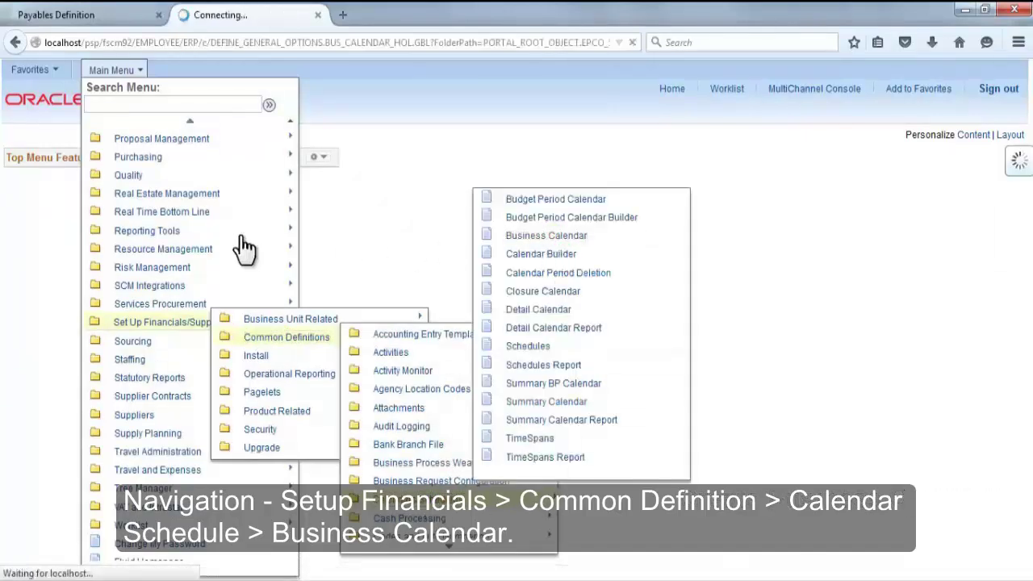
Step: Add calendar T1 described TST1 with 8 working hours per weekday, and save
click(174, 208)
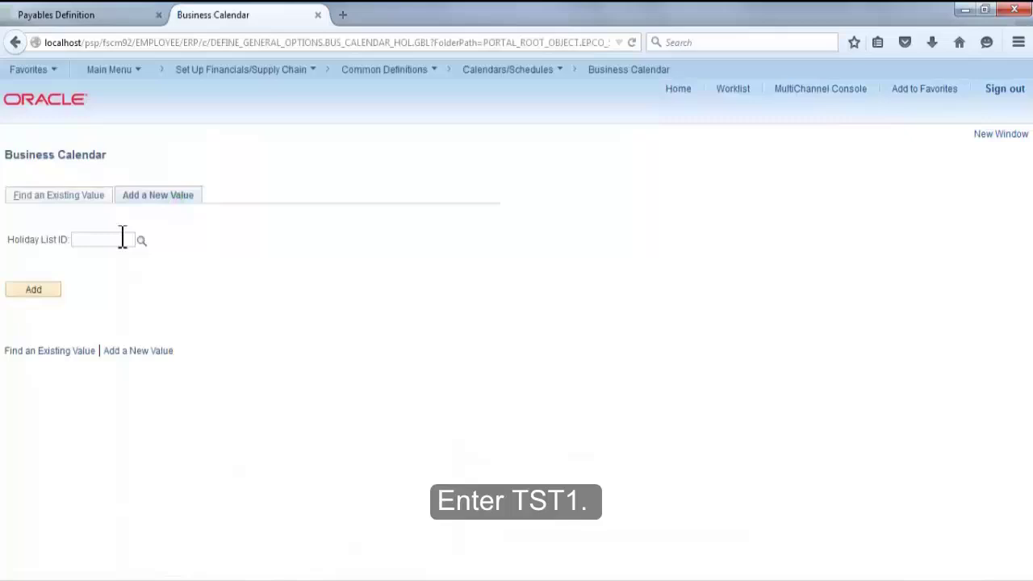
text(t1)
key(Return)
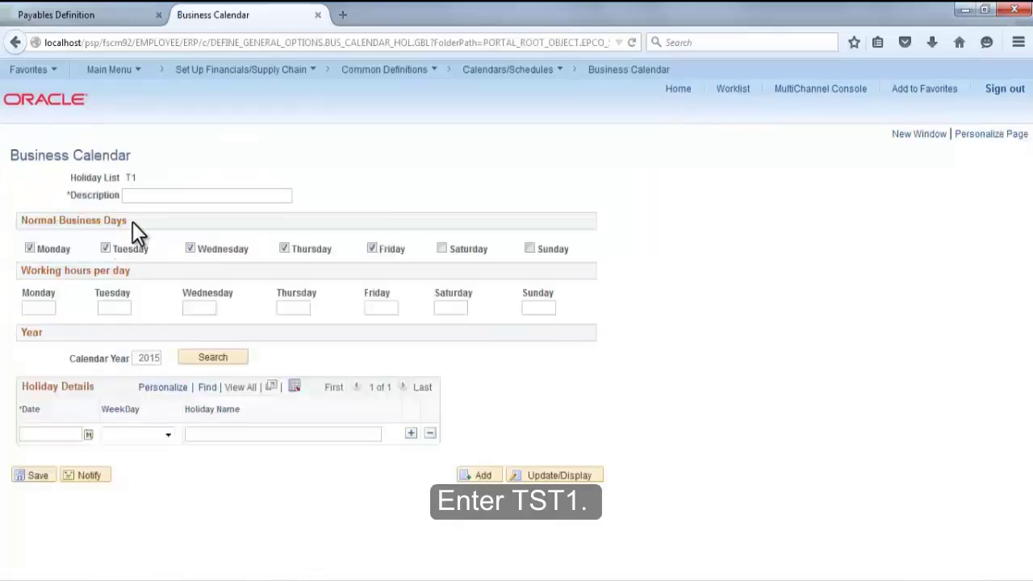
click(158, 196)
text(TST1)
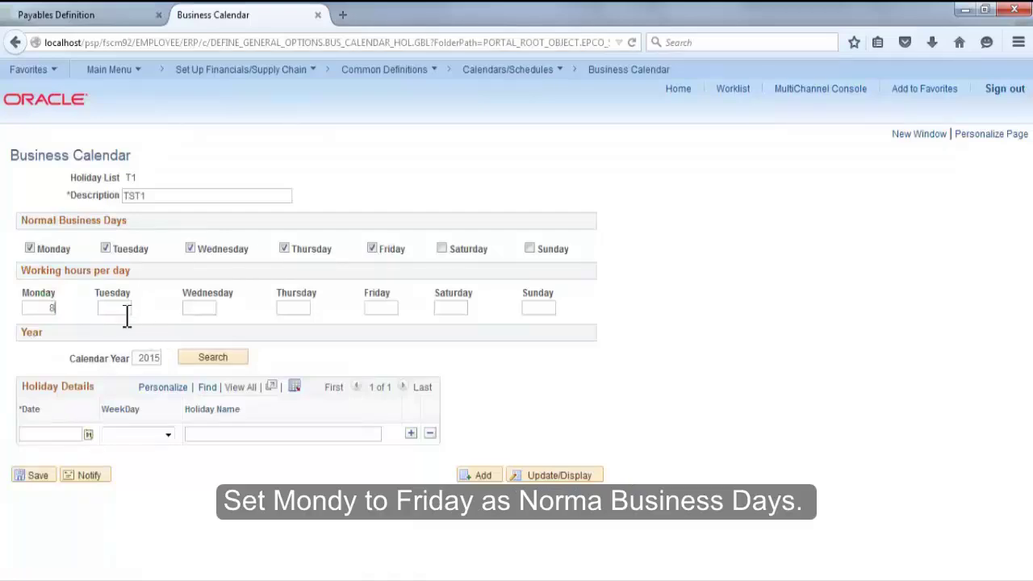
click(376, 307)
text(8)
click(37, 476)
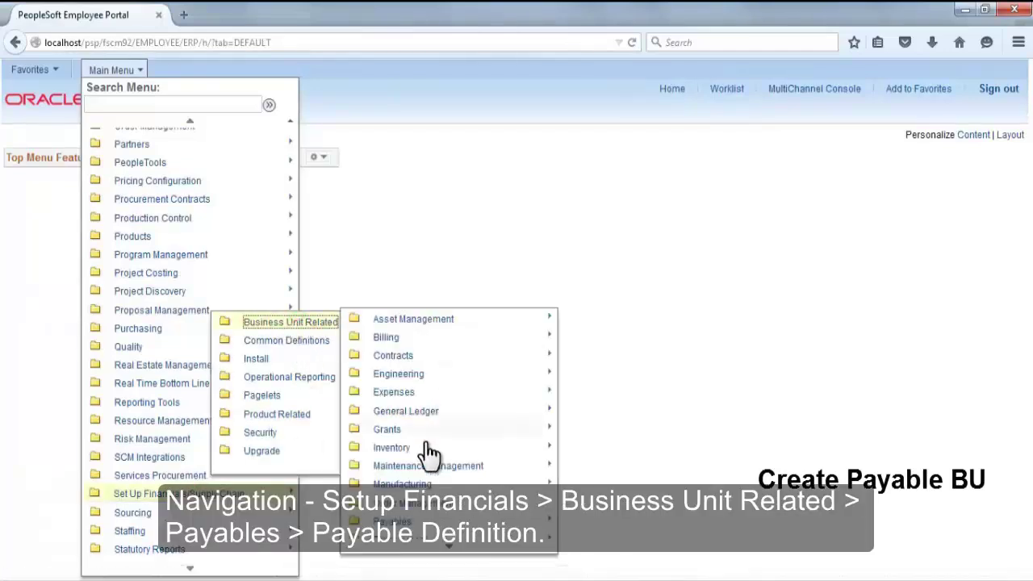
Step: Add a new payables business unit TST01 with default SetID SHARE and a short description
scroll(428, 452, down, 1)
click(522, 479)
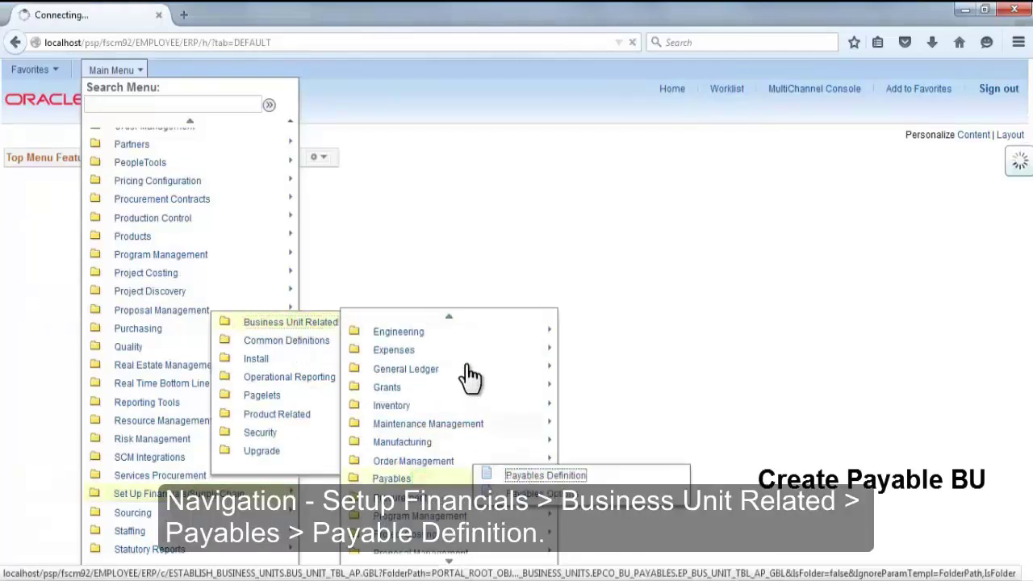
click(157, 215)
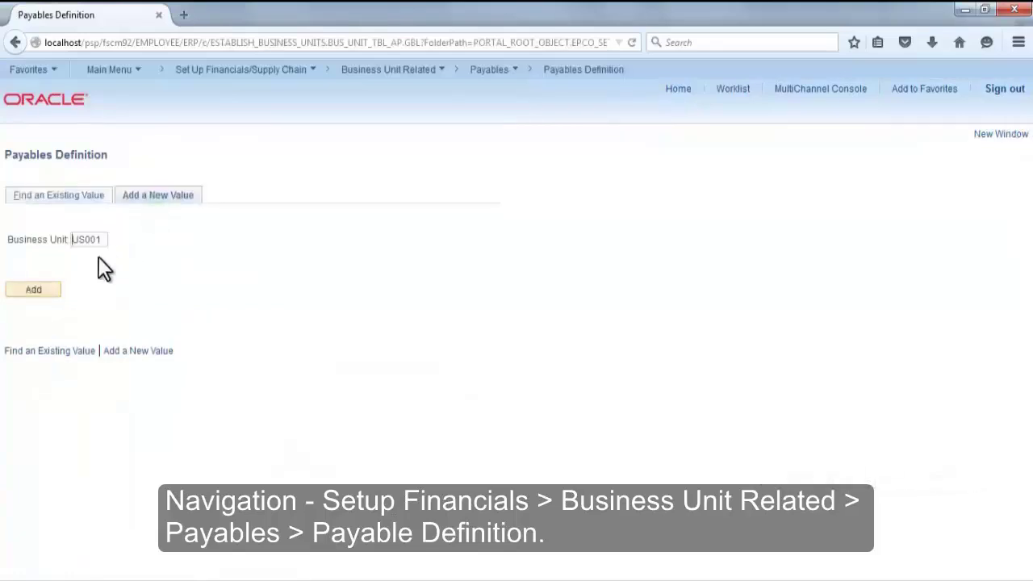
drag(103, 240, 49, 239)
text(TST)
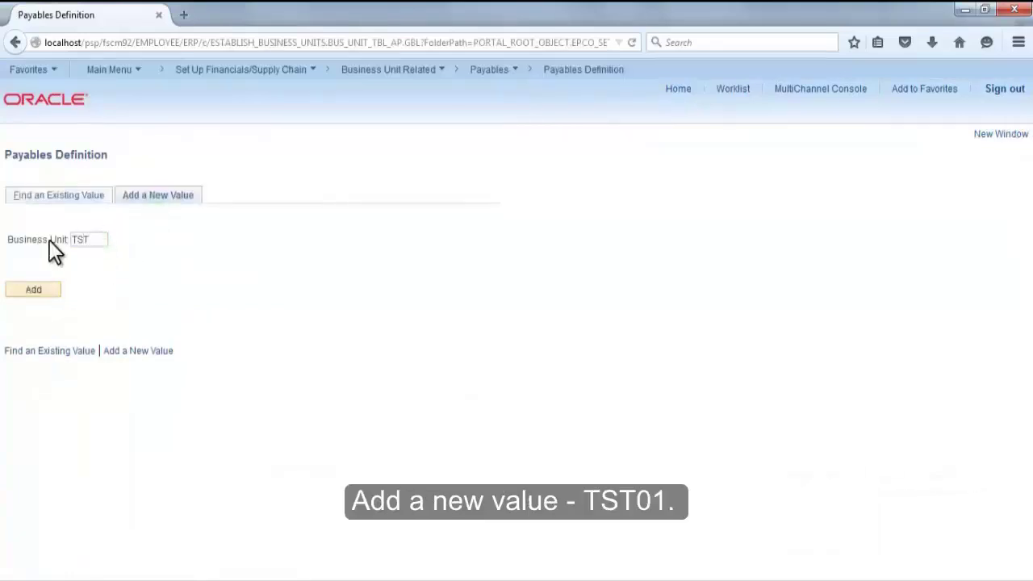
text(01)
click(45, 287)
text(SHARE)
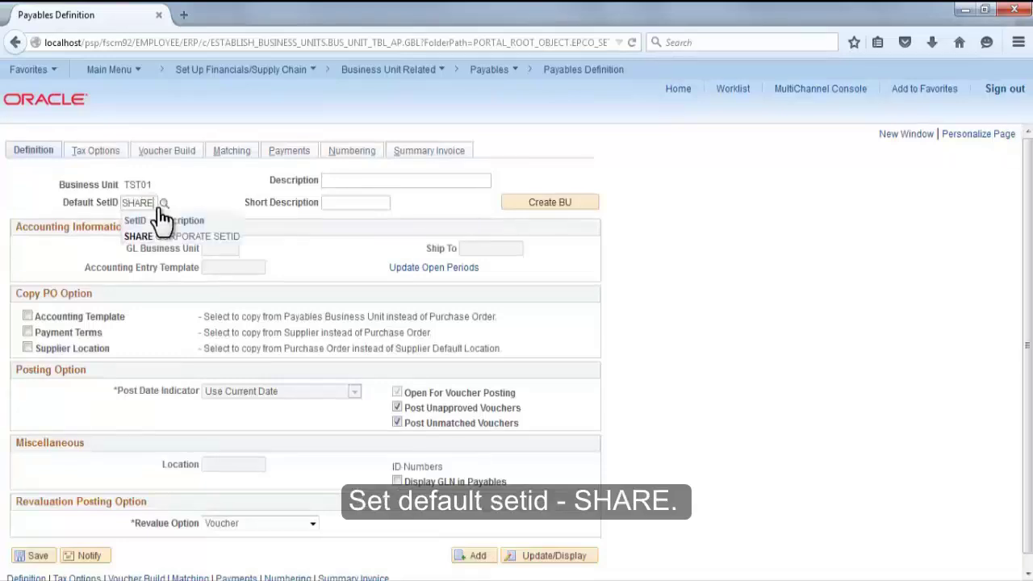
click(421, 184)
text(TST)
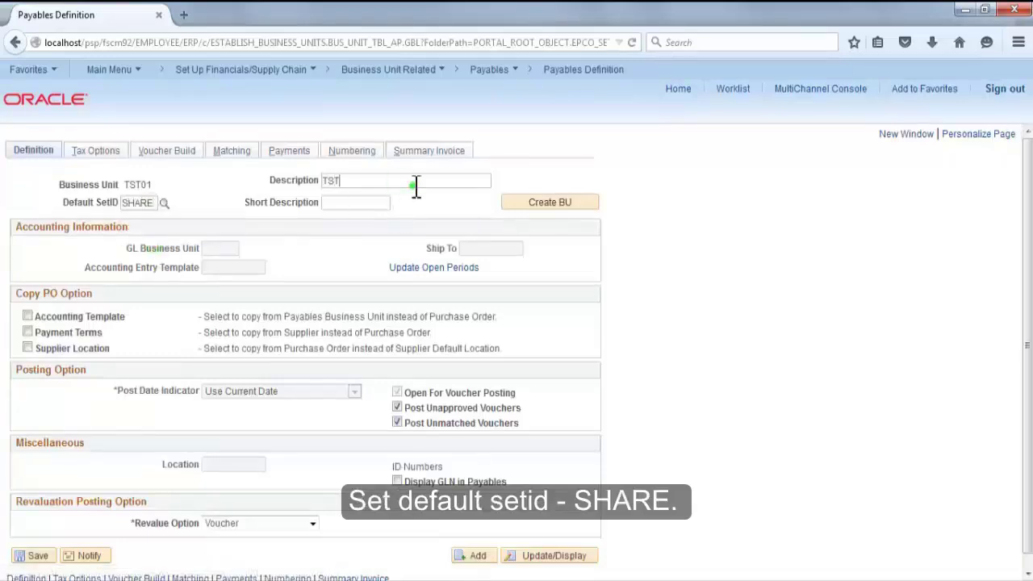
text(1)
click(355, 201)
click(539, 200)
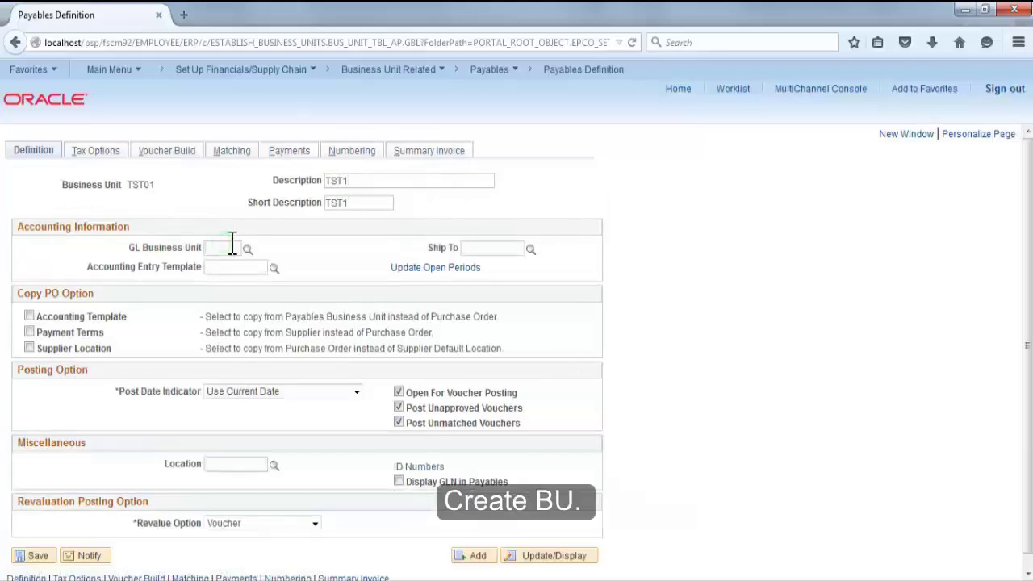
key(Tab)
Step: Set the GL business unit, ship-to and location all to TST1
text(TST1)
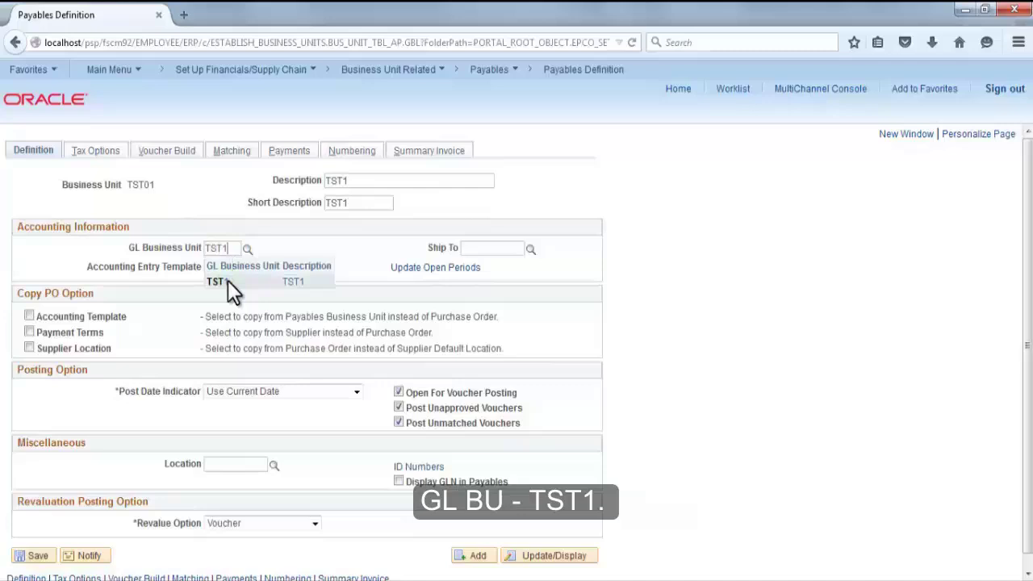
click(233, 279)
click(516, 247)
text(TST)
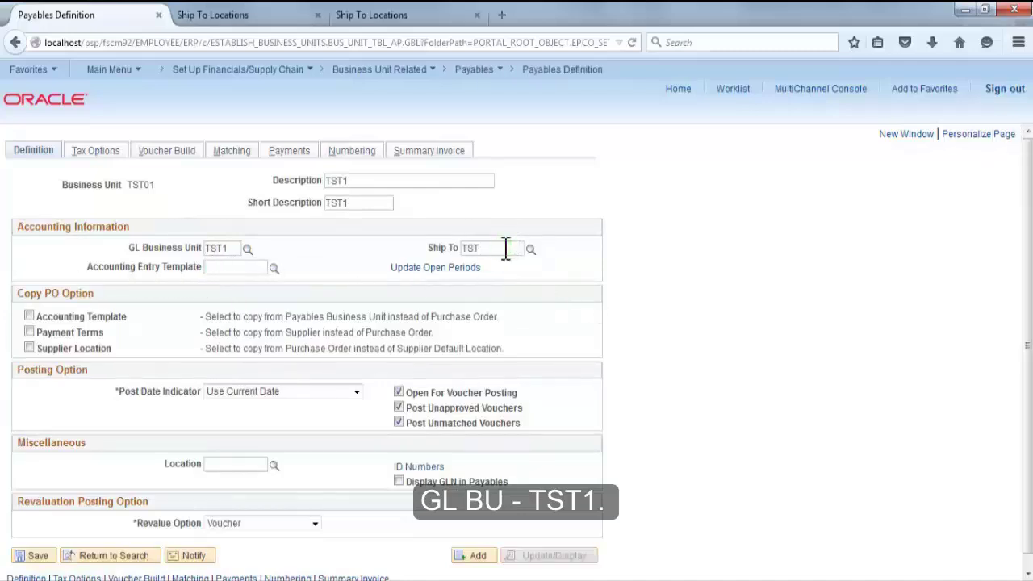
text(1)
click(500, 284)
click(242, 464)
text(TST1)
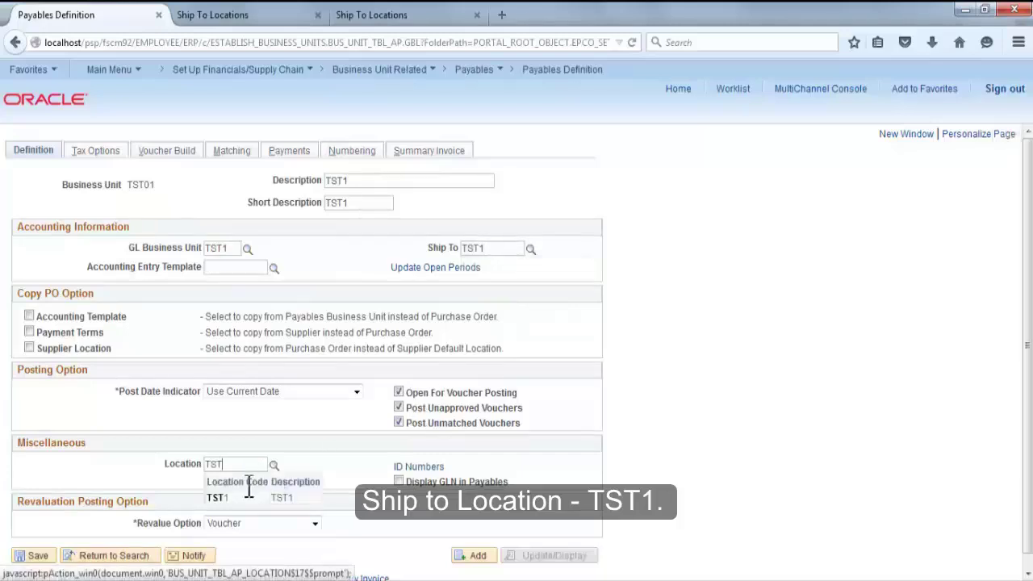
click(235, 495)
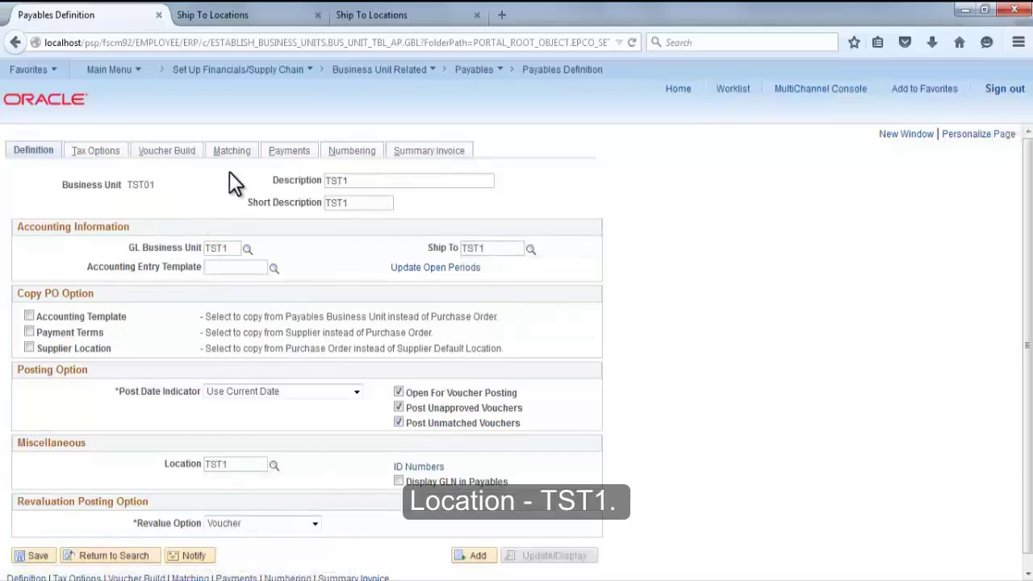
Step: Review the tax, voucher build and matching tabs, then specify payment calendar T1
click(95, 152)
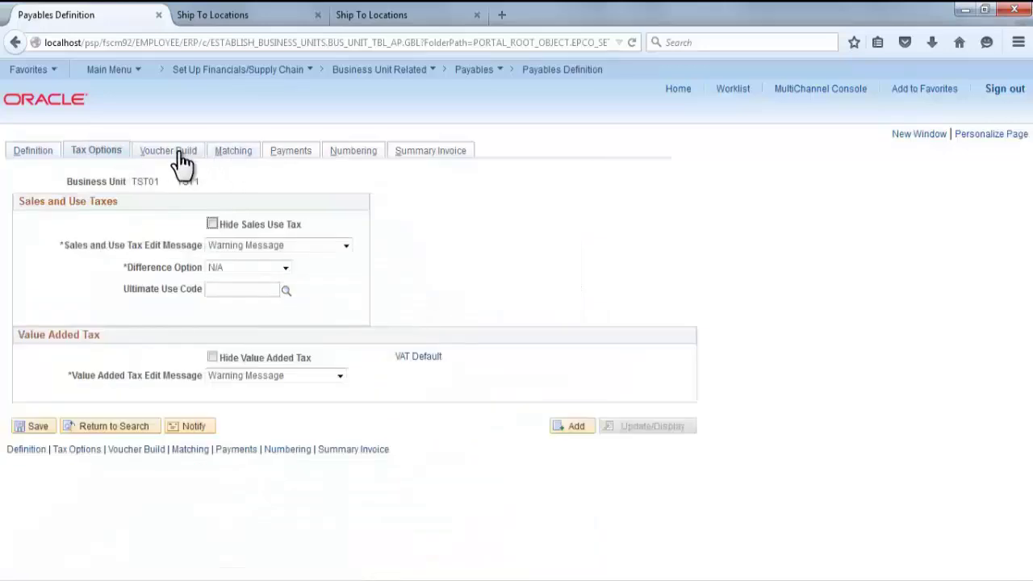
click(180, 155)
click(239, 151)
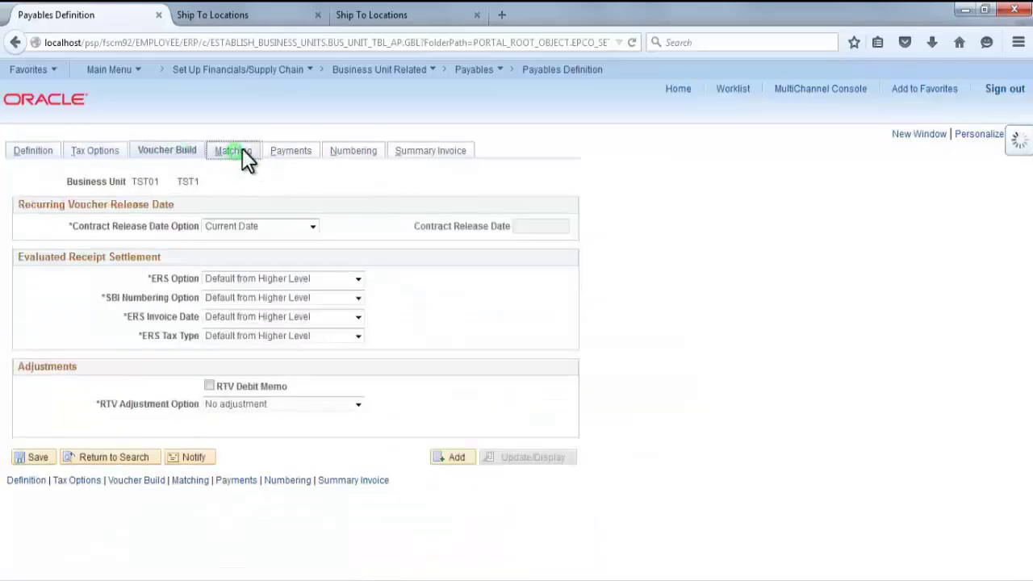
click(290, 151)
click(68, 240)
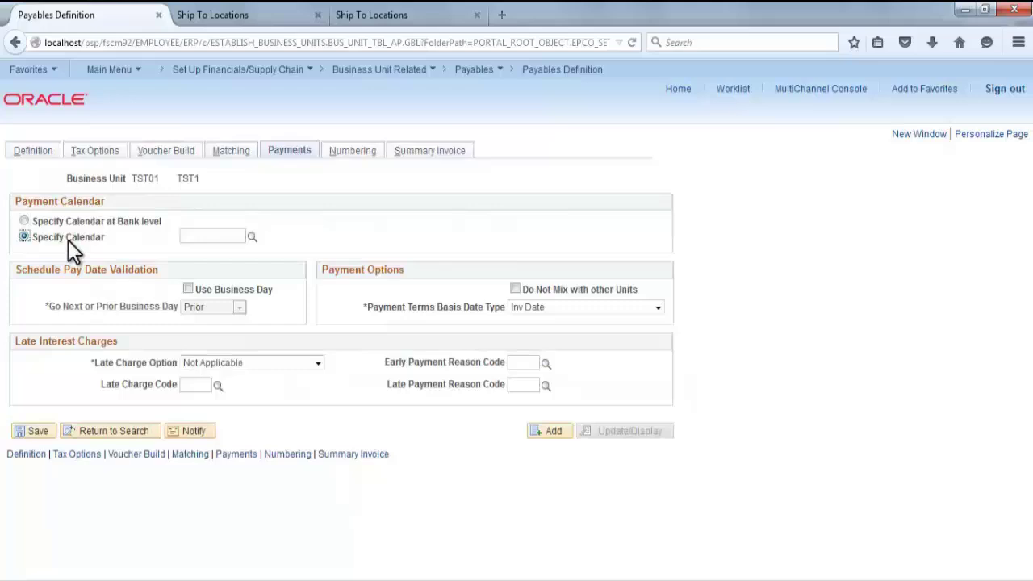
click(186, 236)
text(T)
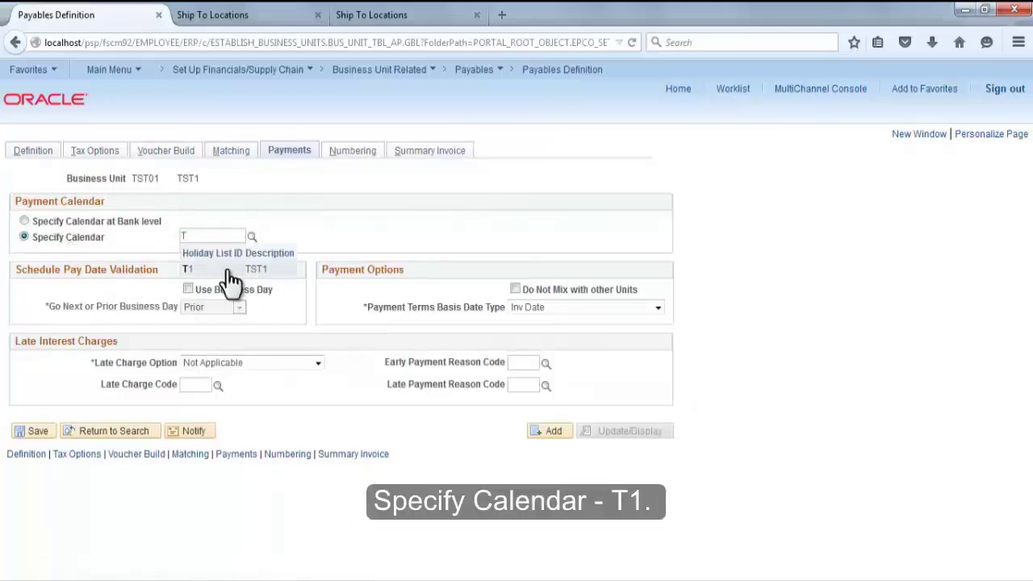
click(234, 269)
Step: Copy the accounting template and choose STANDARD as the accounting entry template
click(363, 153)
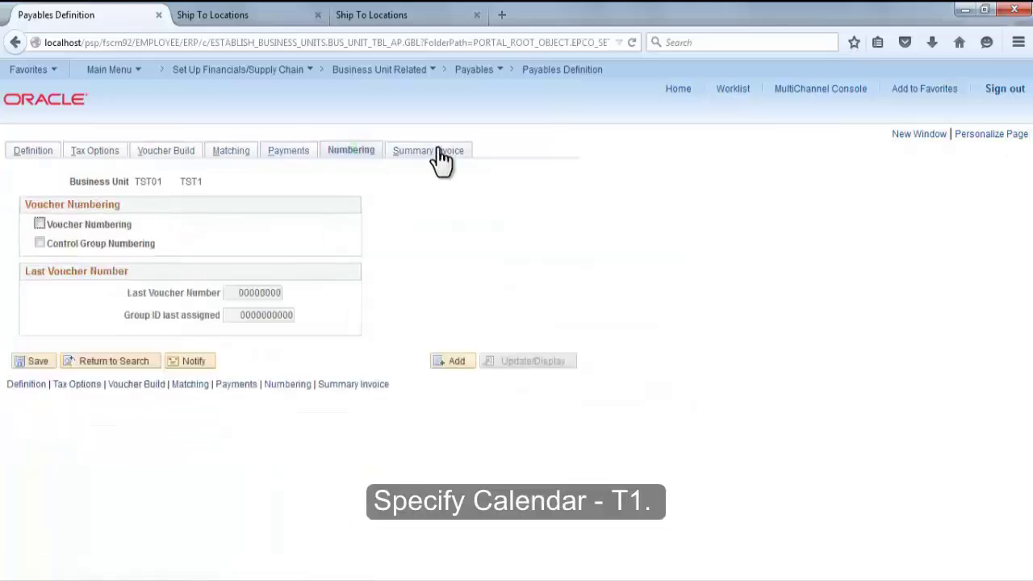
click(439, 155)
click(347, 153)
click(107, 319)
text(STA)
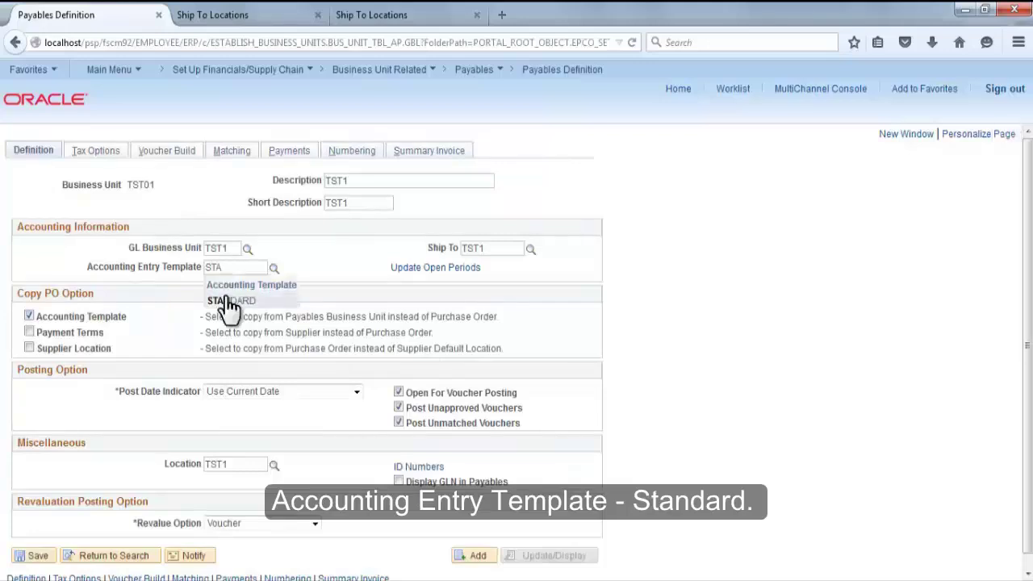
click(226, 302)
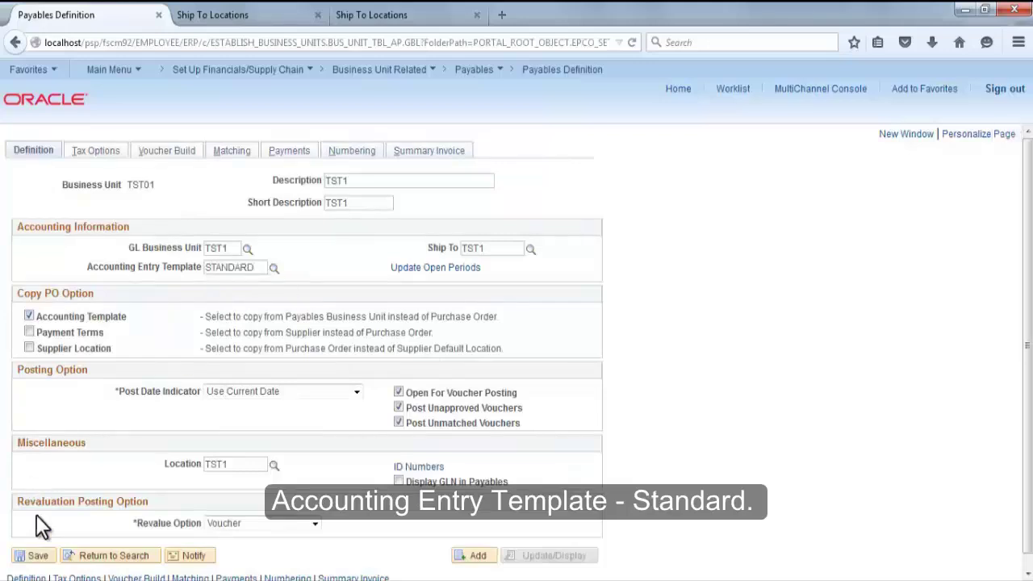
Step: Save the payables definition, then go to Accounts Payable > Vouchers > Add/Update > Regular Entry
click(36, 556)
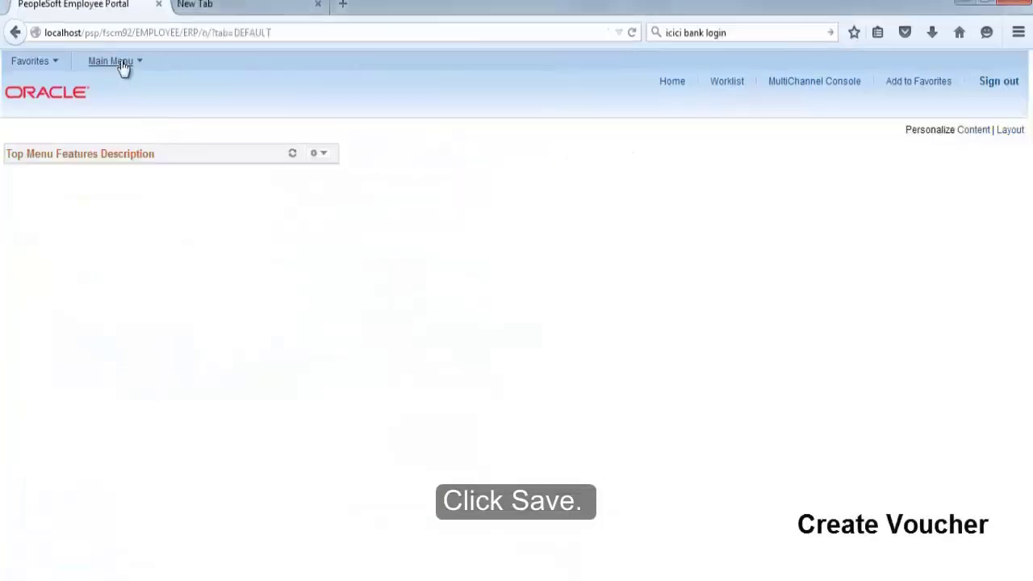
click(117, 63)
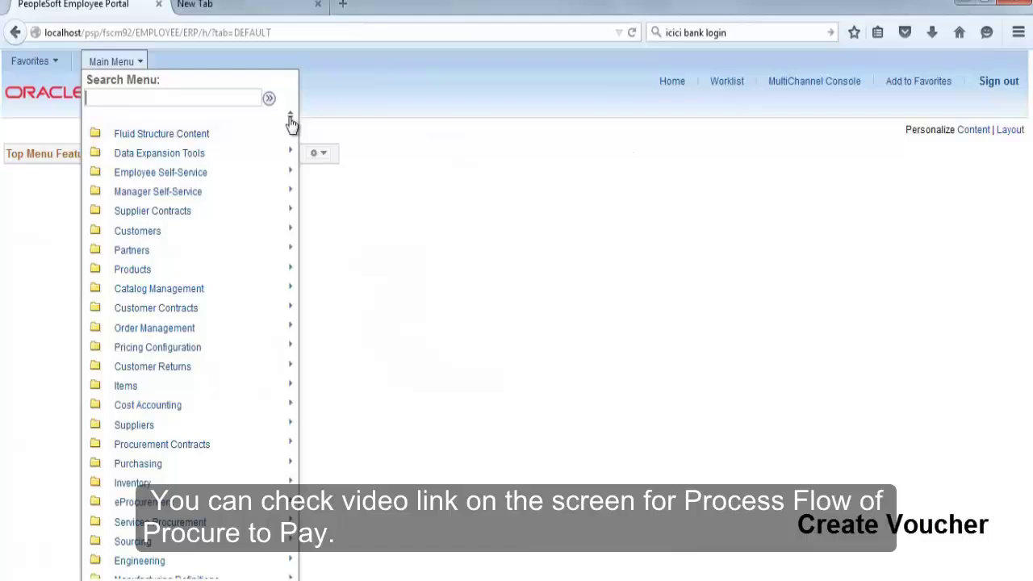
click(291, 121)
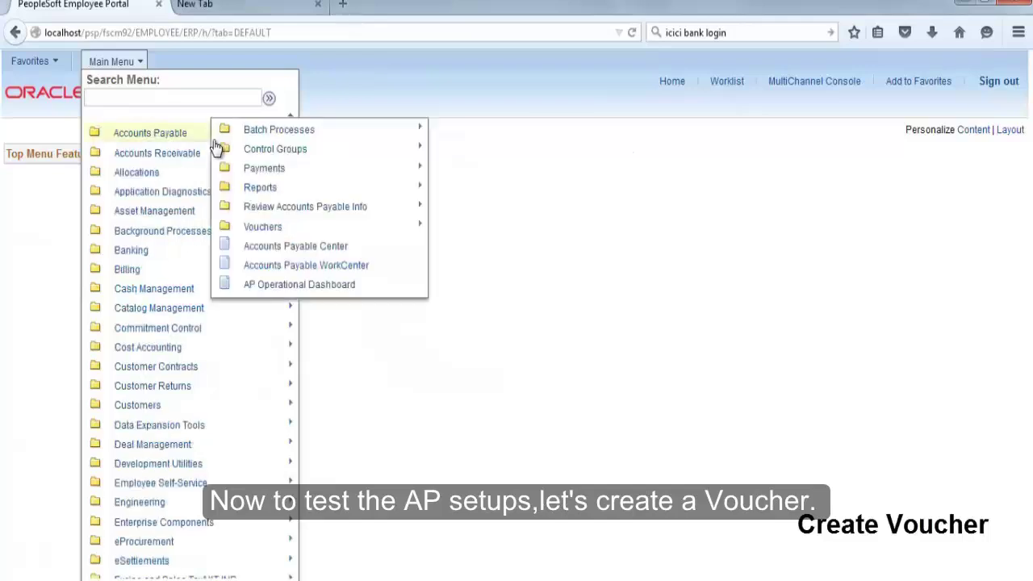
mouse_move(397, 223)
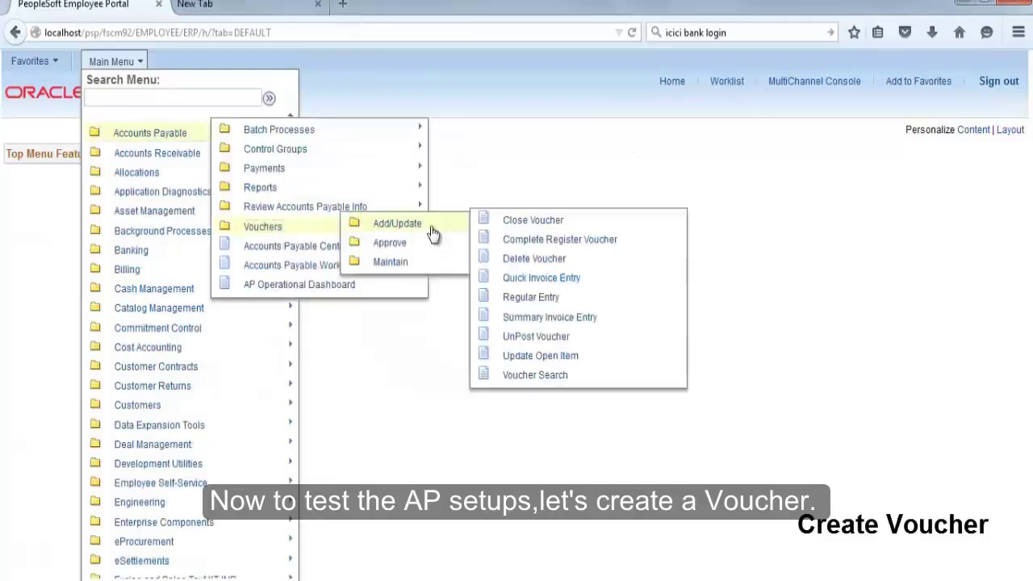
click(542, 300)
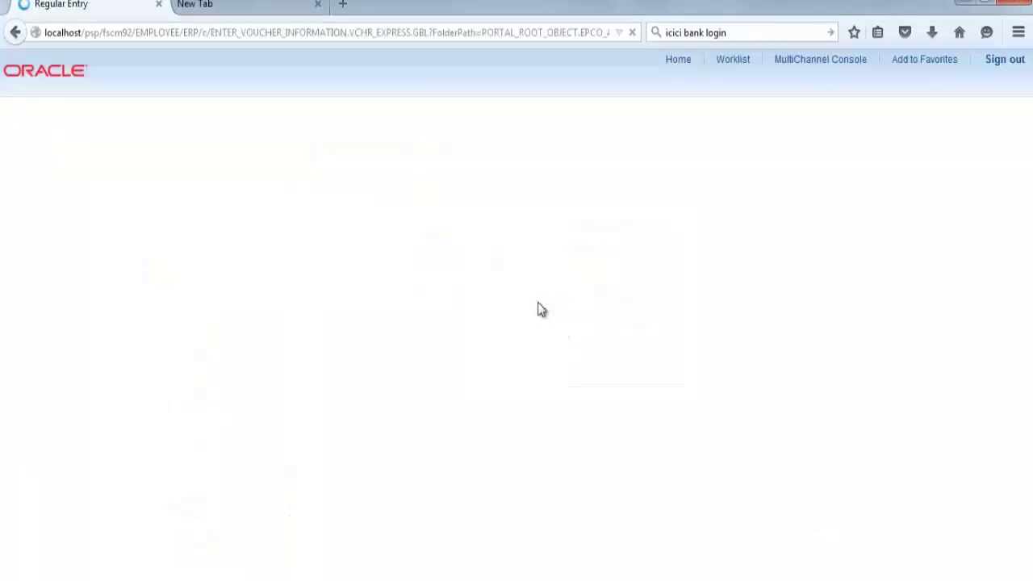
Step: Set the voucher business unit to TST01 and the supplier to Mel's Diner
double_click(167, 220)
text(ts)
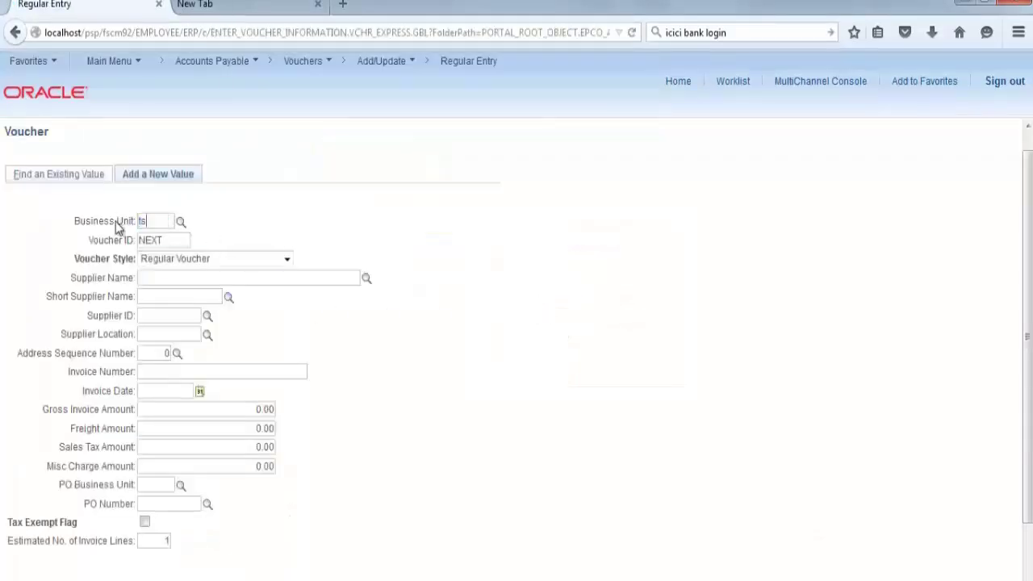
click(160, 266)
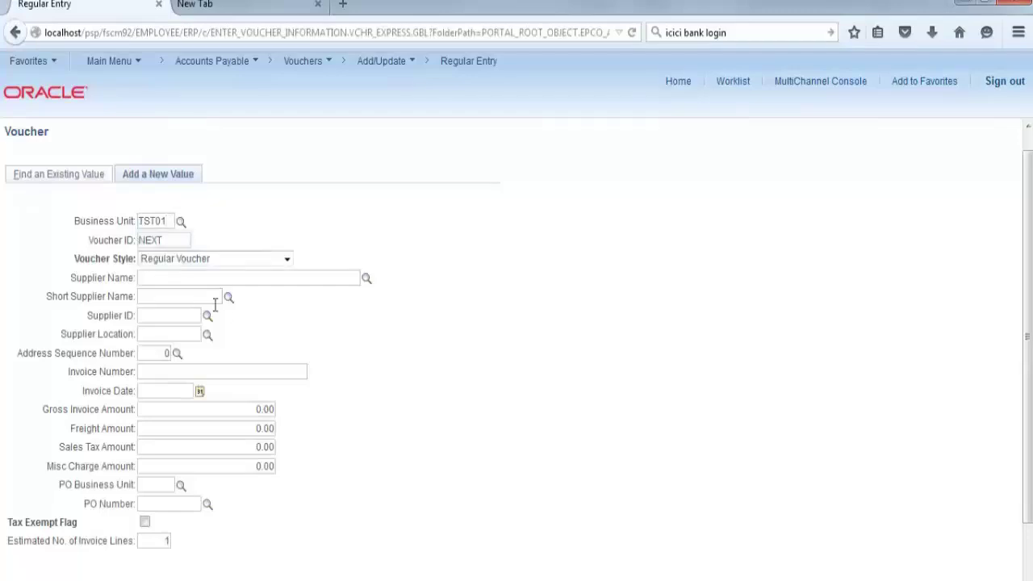
click(208, 316)
click(309, 348)
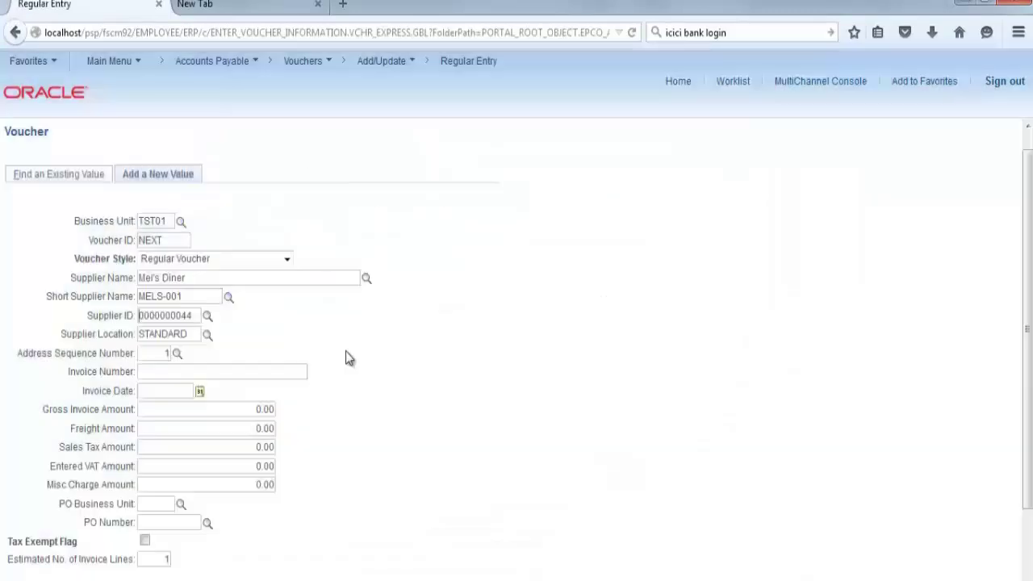
Step: Enter invoice number 1, invoice date 08/28/2015 and gross amount 500
click(200, 370)
text(1)
click(199, 391)
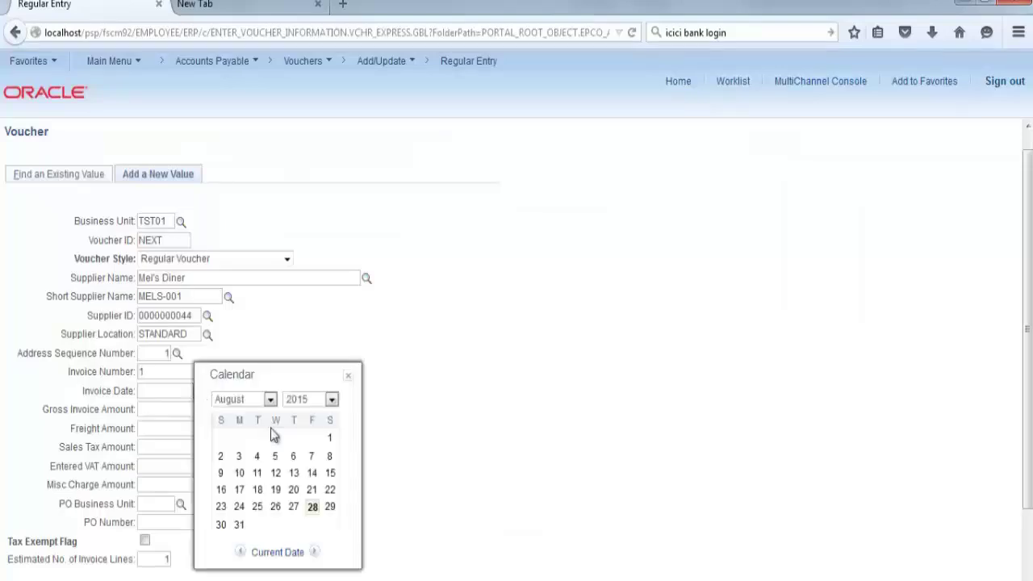
click(315, 510)
key(Tab)
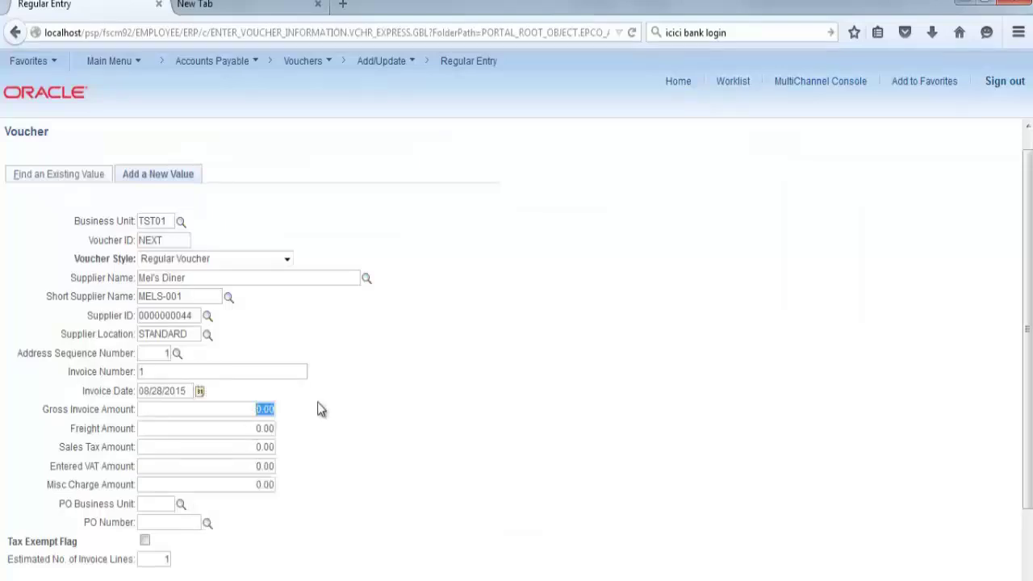
text(500)
scroll(412, 521, down, 2)
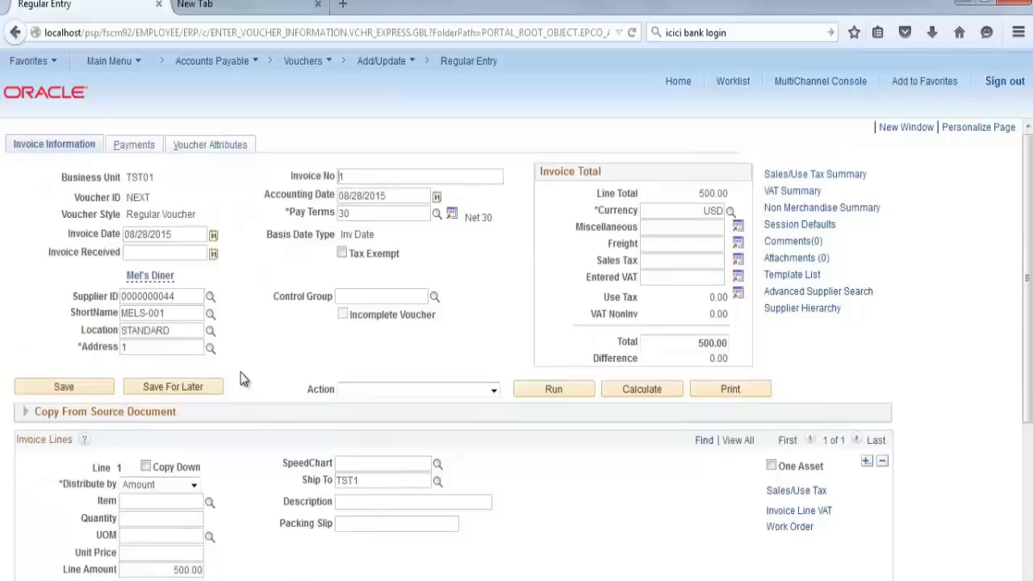
Step: Put account 620015 on the distribution line, save voucher 00000001 and let Voucher Post finish
scroll(323, 419, down, 5)
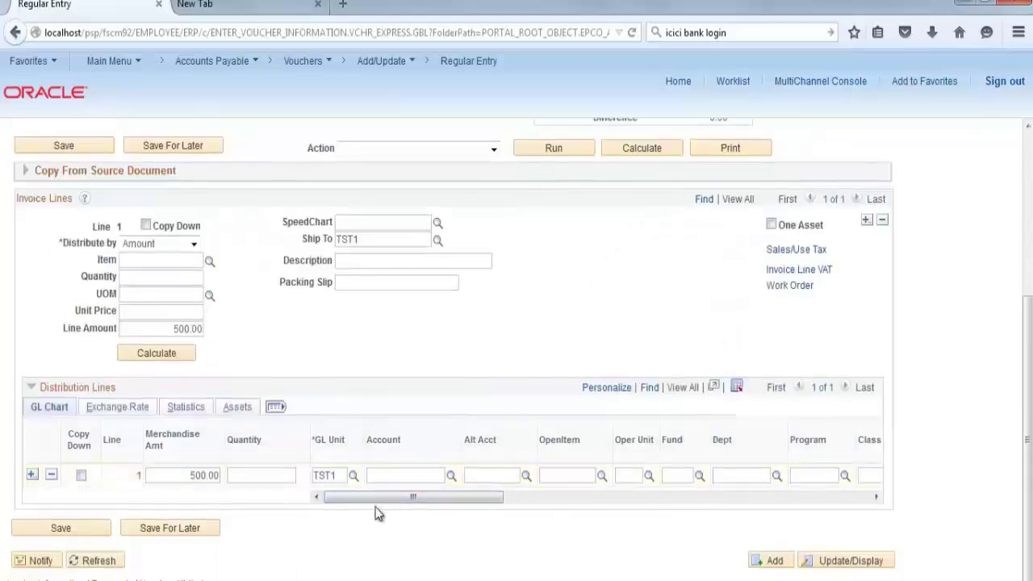
click(388, 479)
text(6)
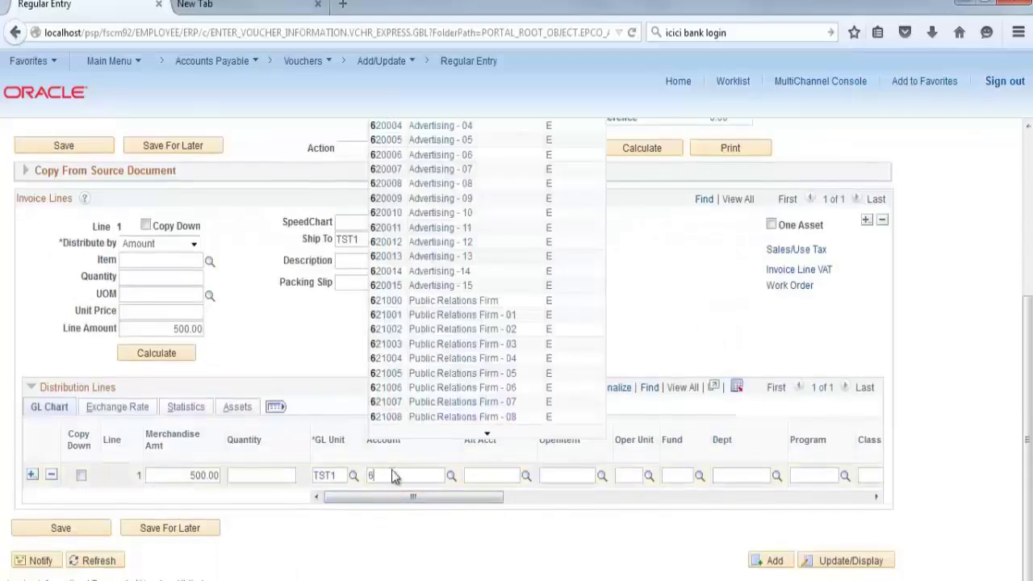
click(428, 299)
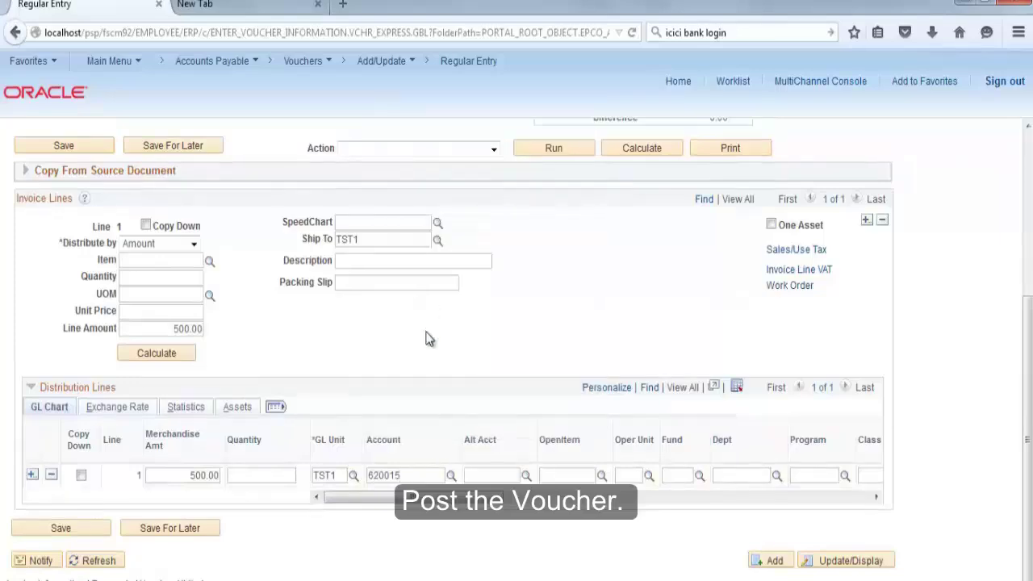
scroll(428, 339, up, 5)
click(64, 389)
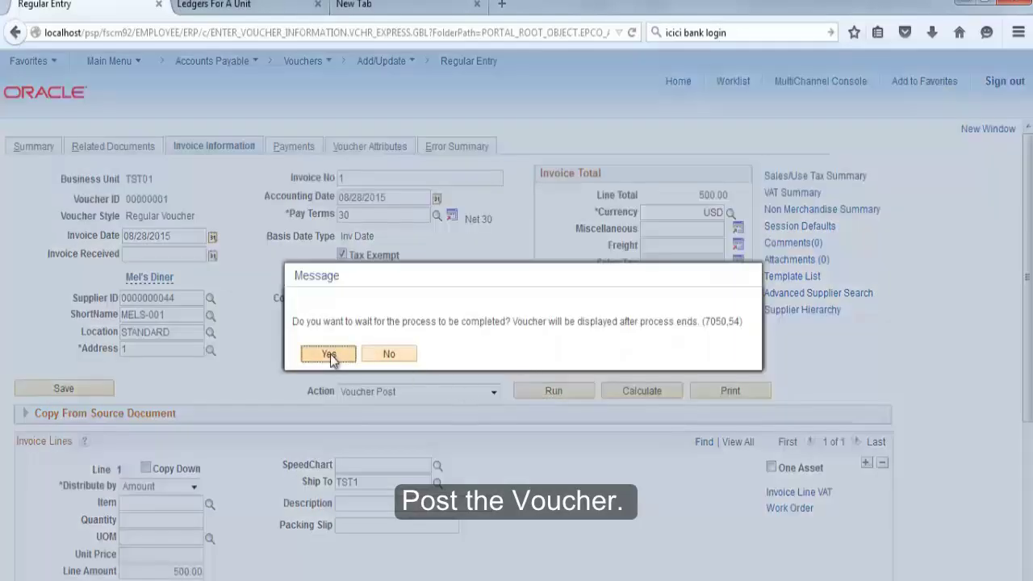
click(328, 353)
click(301, 146)
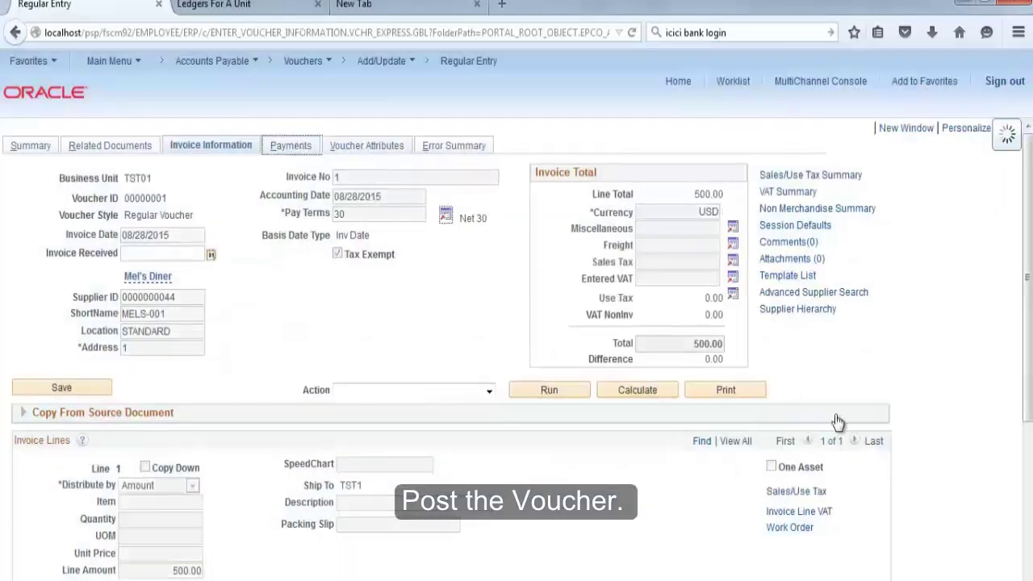
Step: Pay the voucher from bank USBNK, account TCH1, by Check
drag(170, 506, 58, 498)
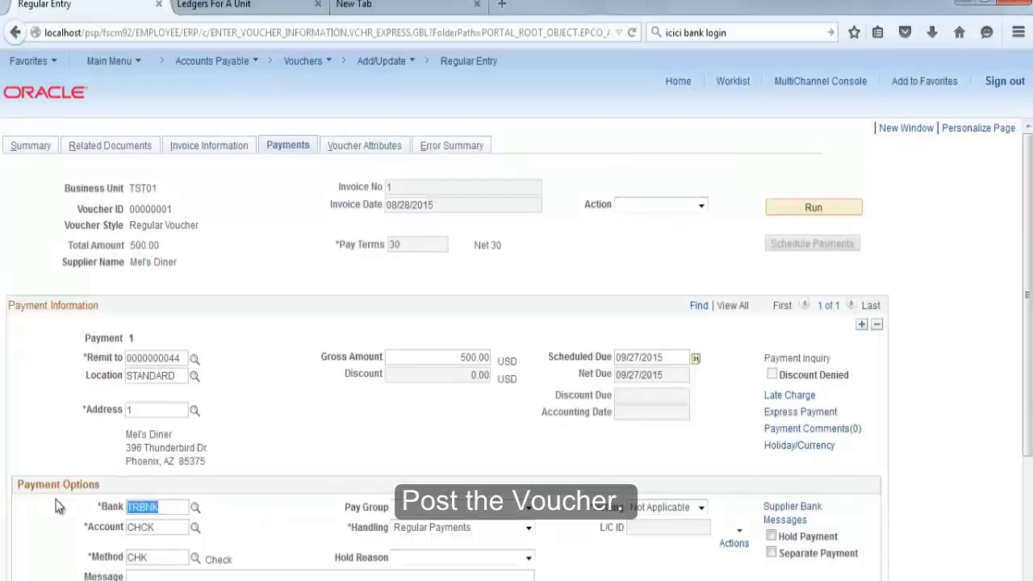
text(USBN)
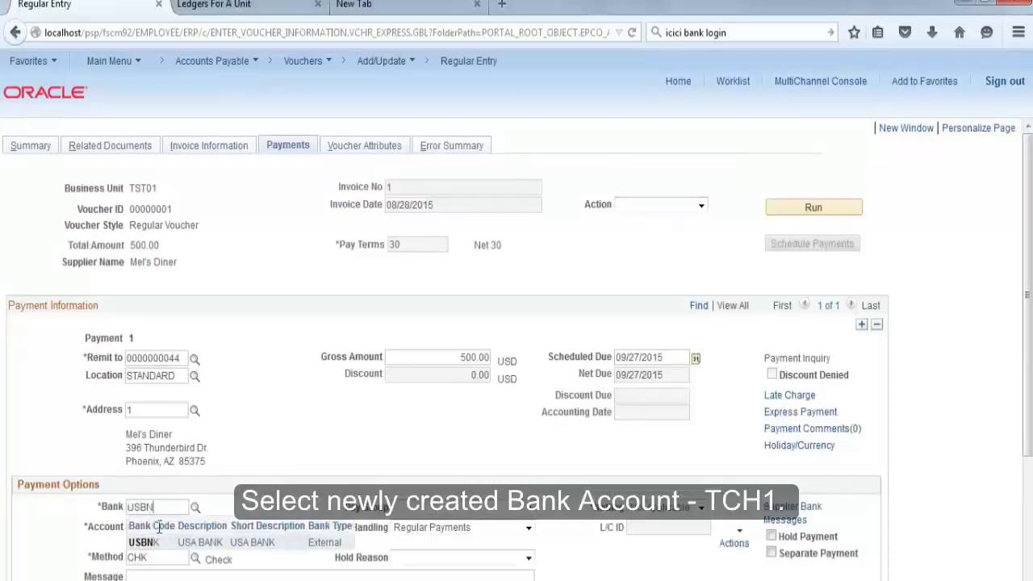
click(144, 542)
scroll(208, 389, down, 2)
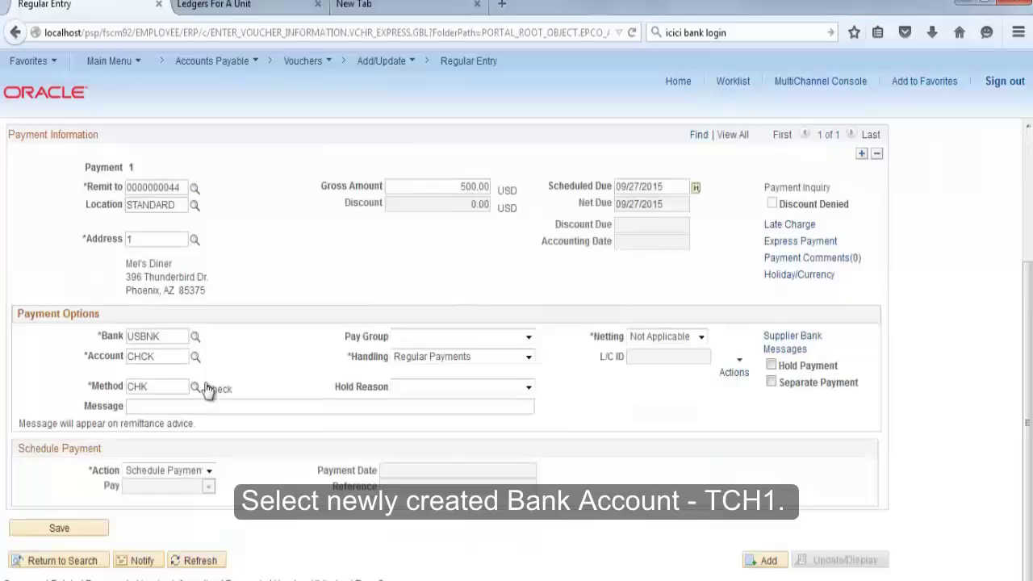
click(195, 359)
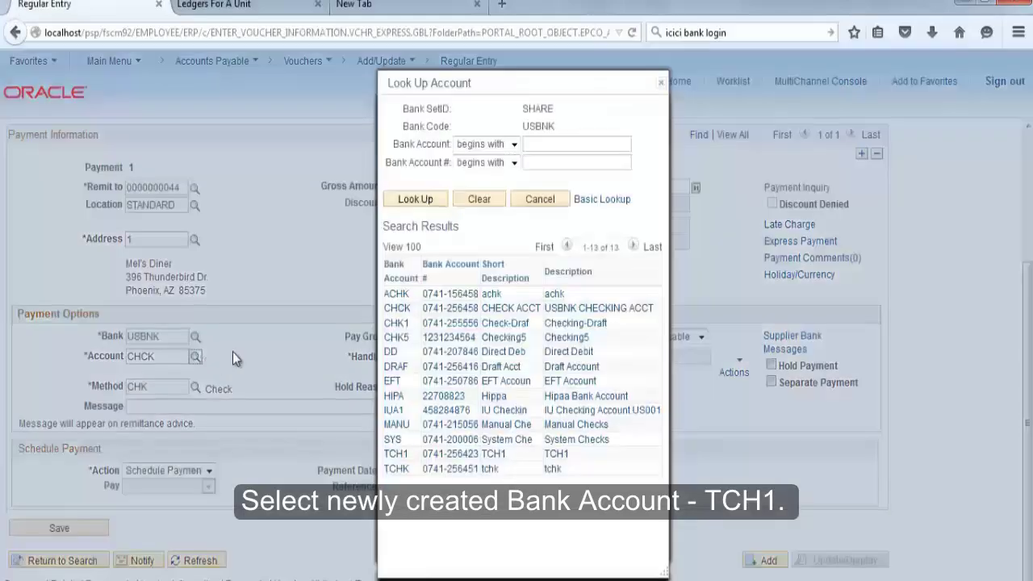
click(395, 453)
click(195, 387)
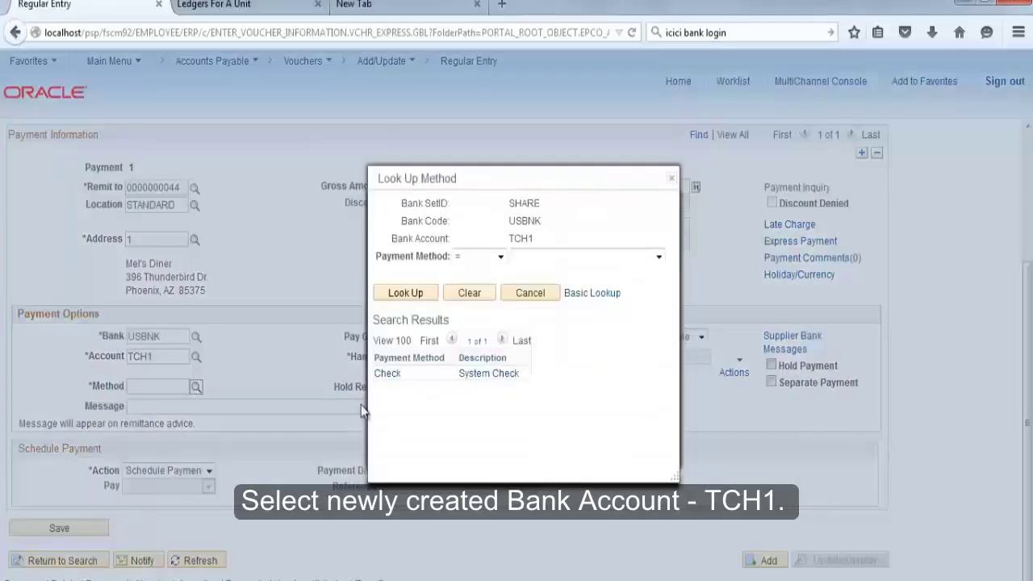
click(389, 375)
Step: Create an express payment for the voucher on process server PSNT
click(832, 243)
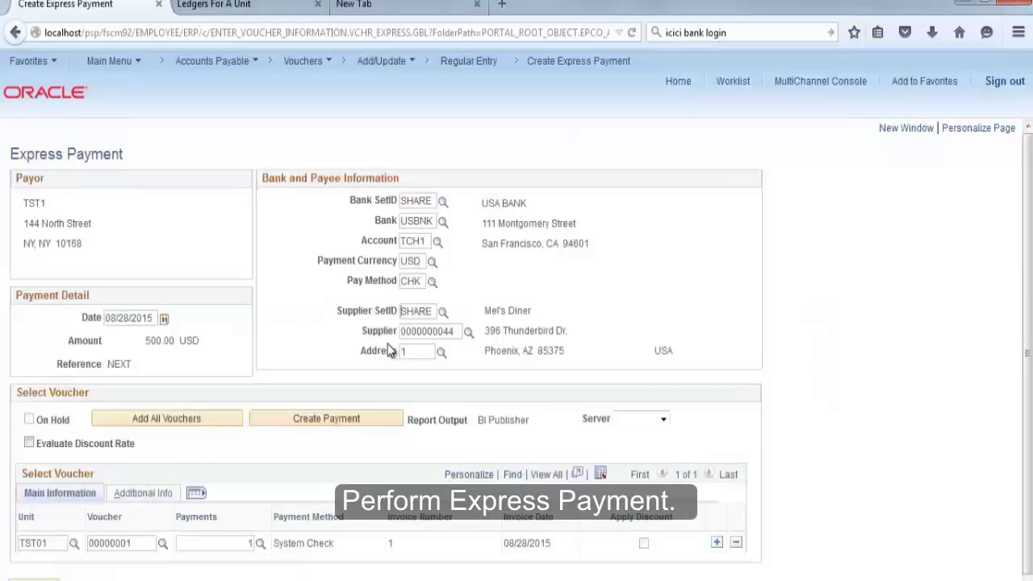
scroll(377, 432, down, 1)
click(623, 409)
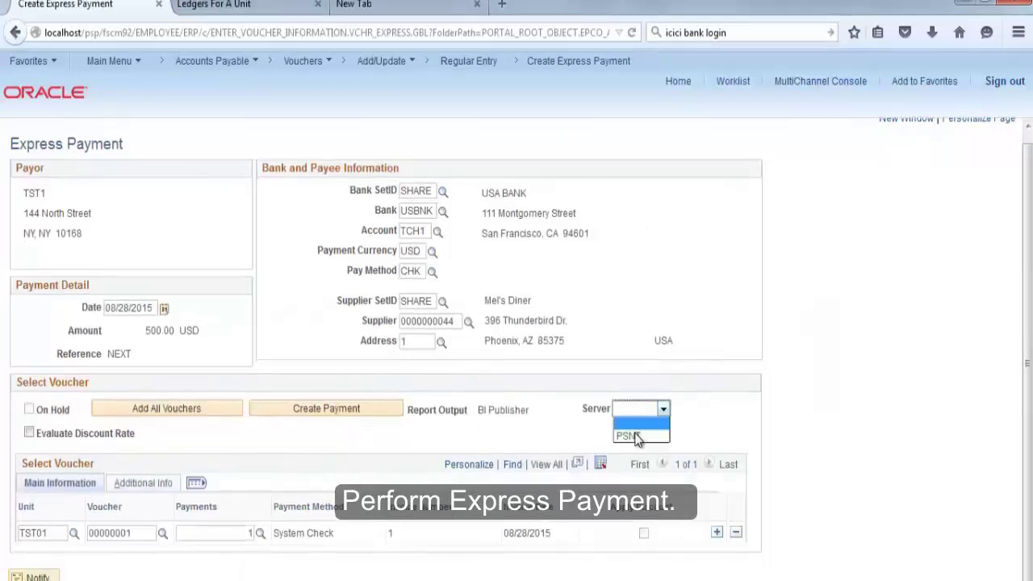
click(627, 432)
click(358, 409)
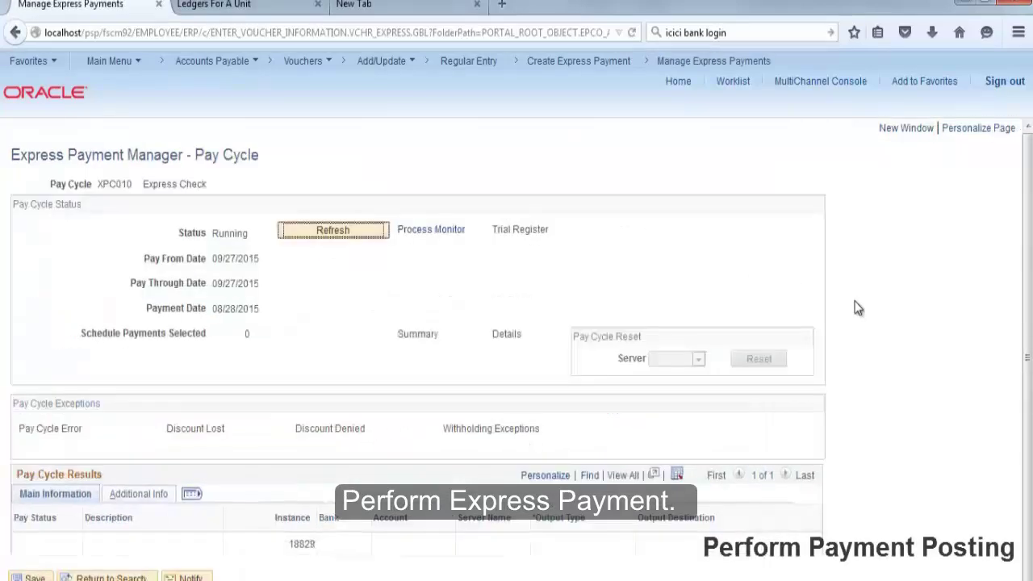
Step: Save a Payment Posting request for bank account TCH1
click(113, 62)
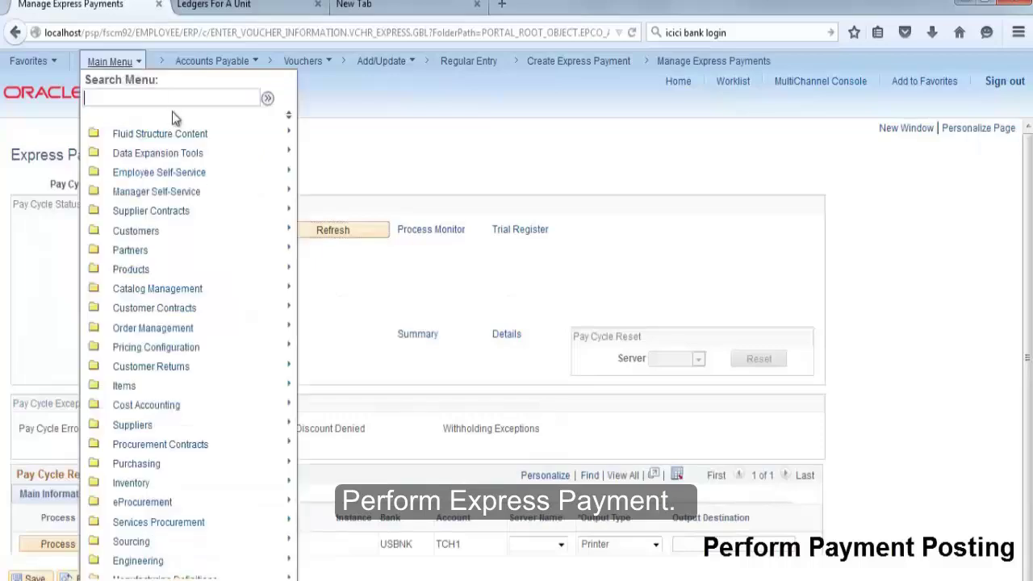
click(250, 63)
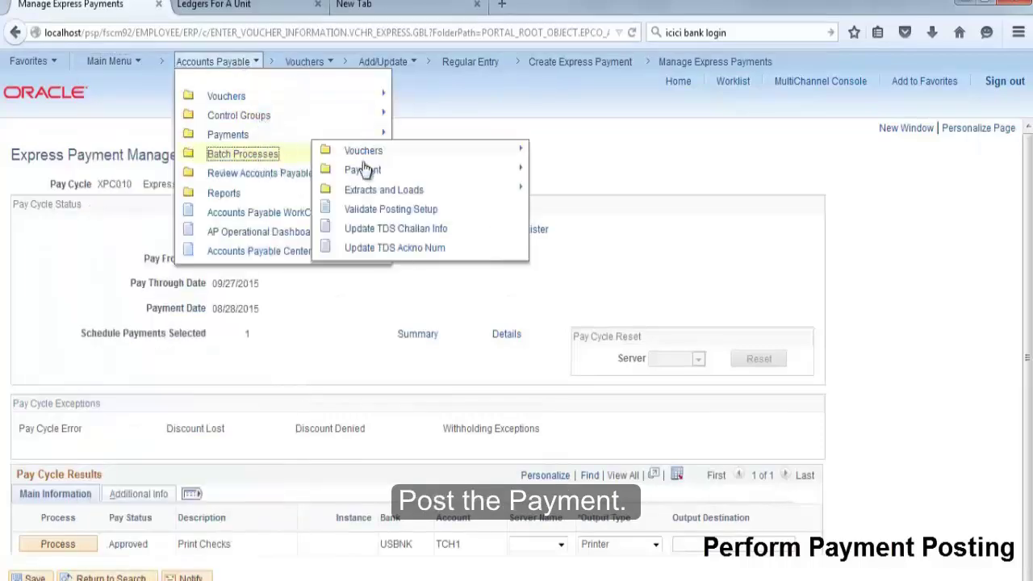
mouse_move(363, 170)
click(510, 168)
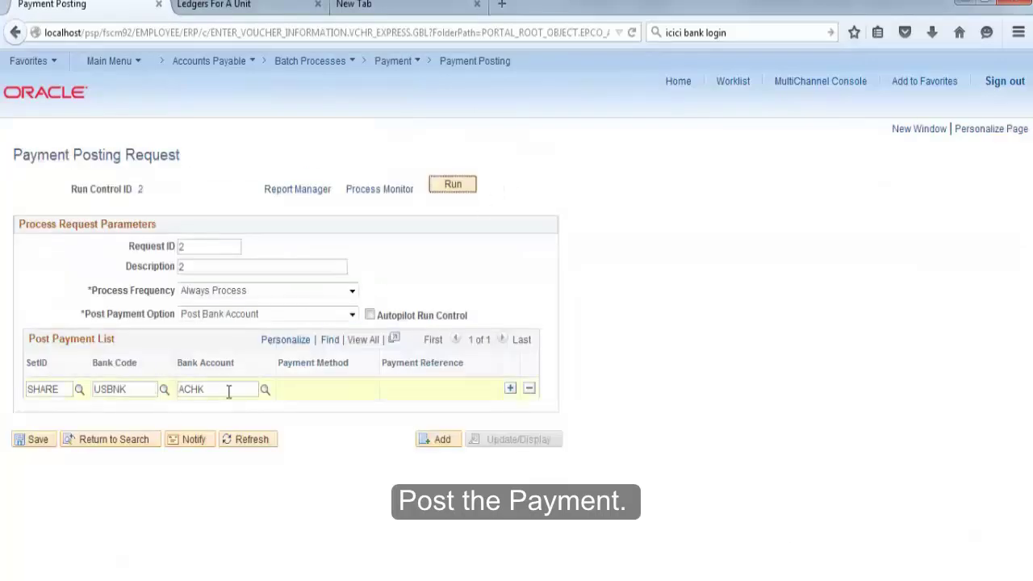
click(265, 390)
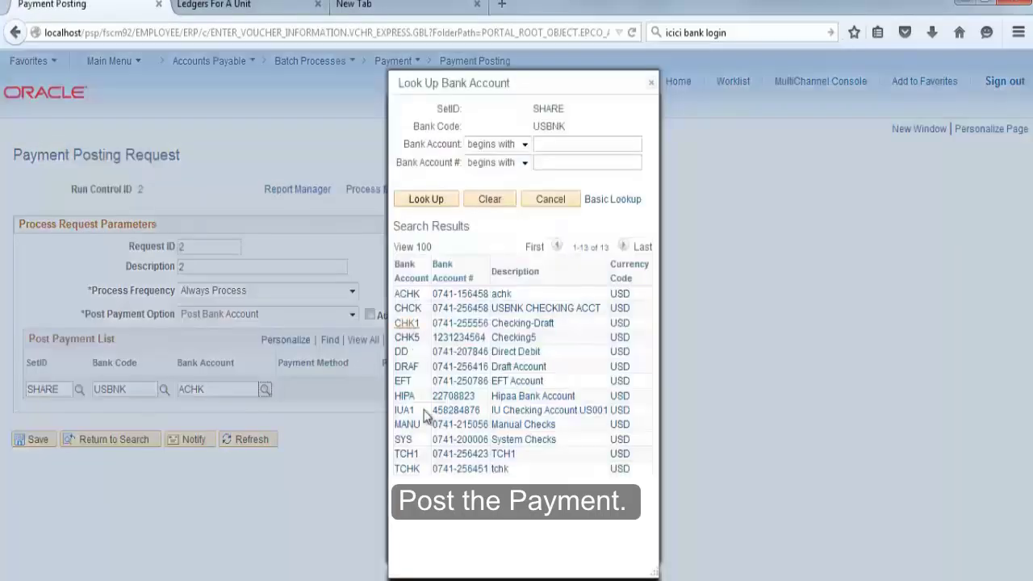
click(407, 454)
click(38, 431)
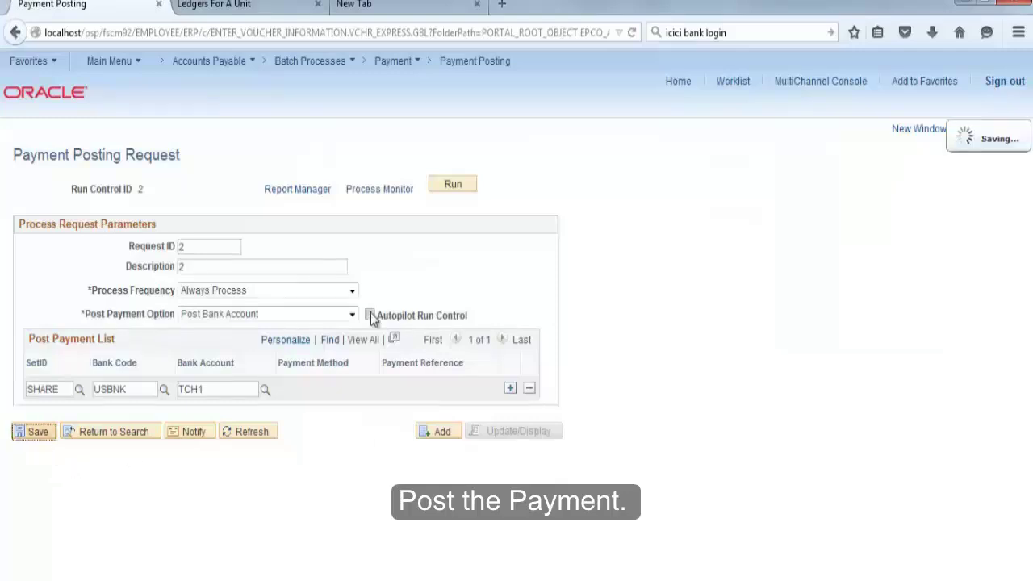
Step: Run the payment posting and refresh Process Monitor until it shows Success and Posted
click(462, 186)
click(256, 415)
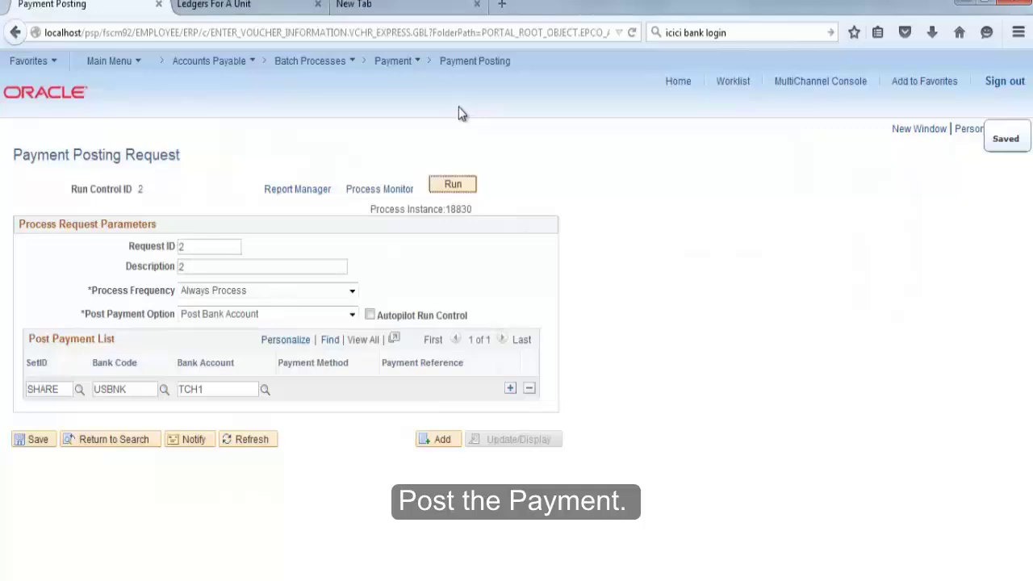
click(386, 190)
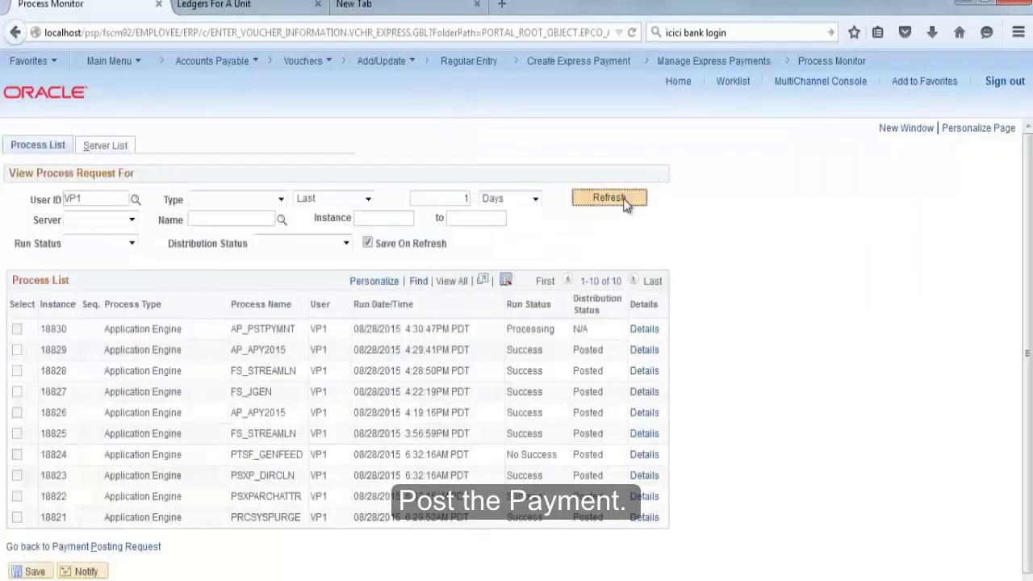
click(626, 205)
Step: Open Generate Journals run control 1 and change the business unit from AJ001 to TST01
click(110, 60)
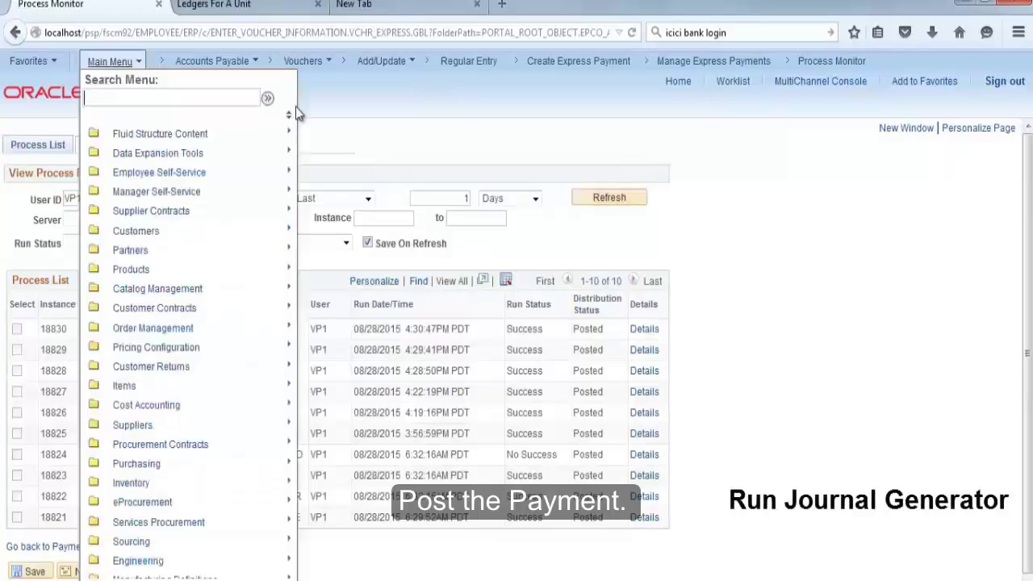
scroll(267, 274, down, 5)
scroll(267, 274, down, 3)
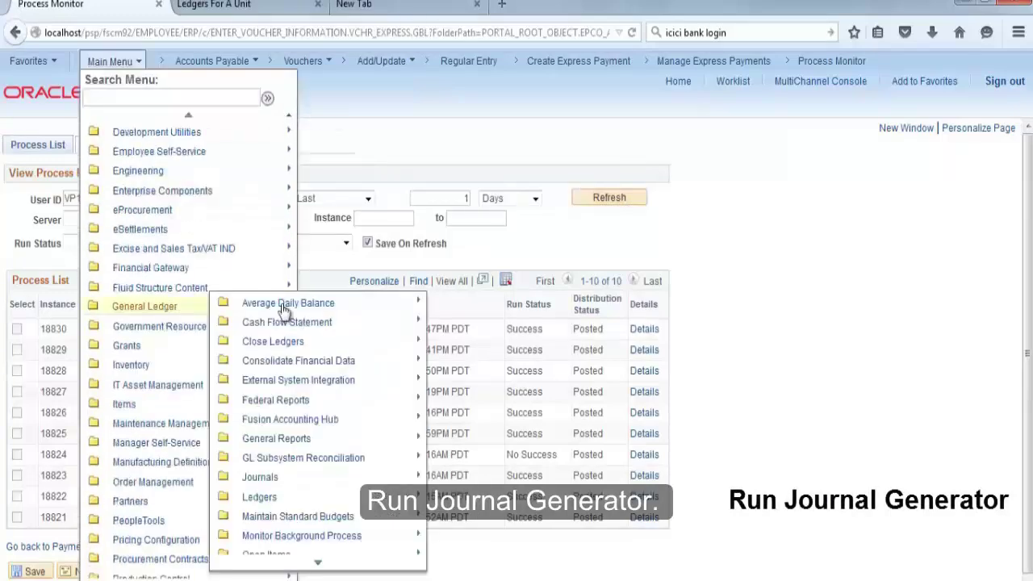
mouse_move(260, 477)
click(529, 429)
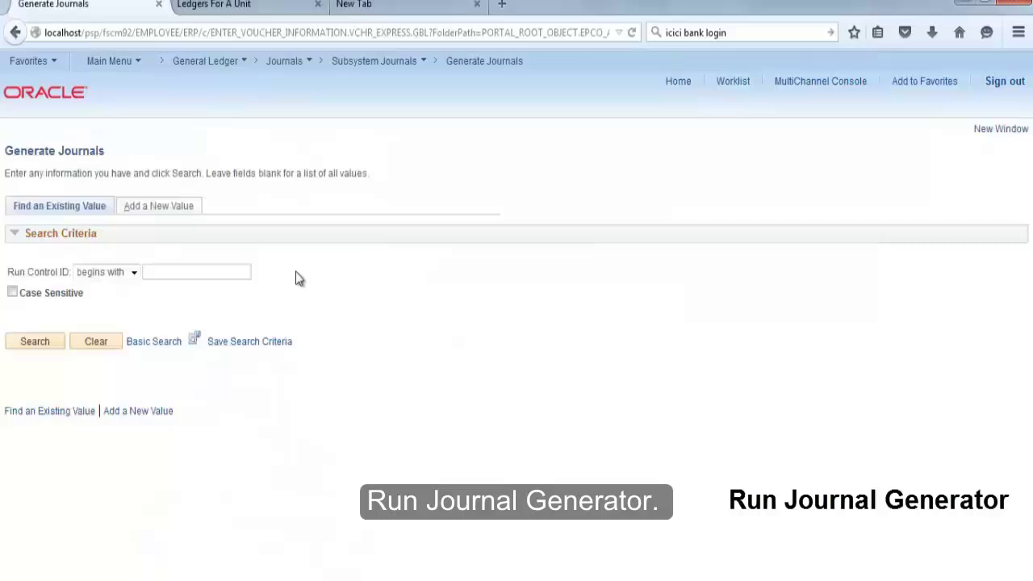
text(1)
key(Return)
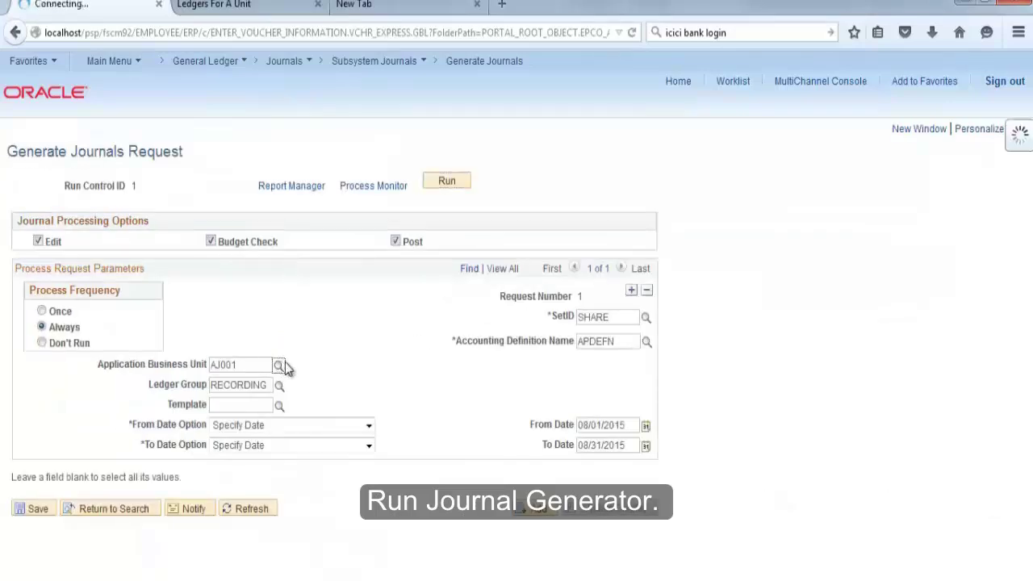
click(279, 364)
click(554, 165)
drag(244, 364, 145, 364)
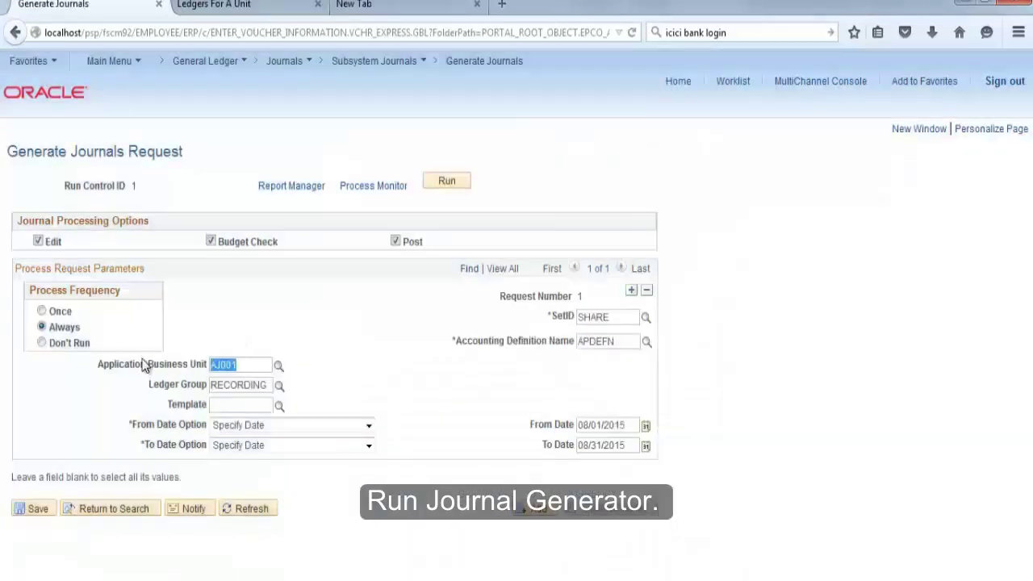
text(tst)
click(222, 401)
Step: Run the Journal Generator and check its status in Process Monitor
click(448, 179)
click(279, 420)
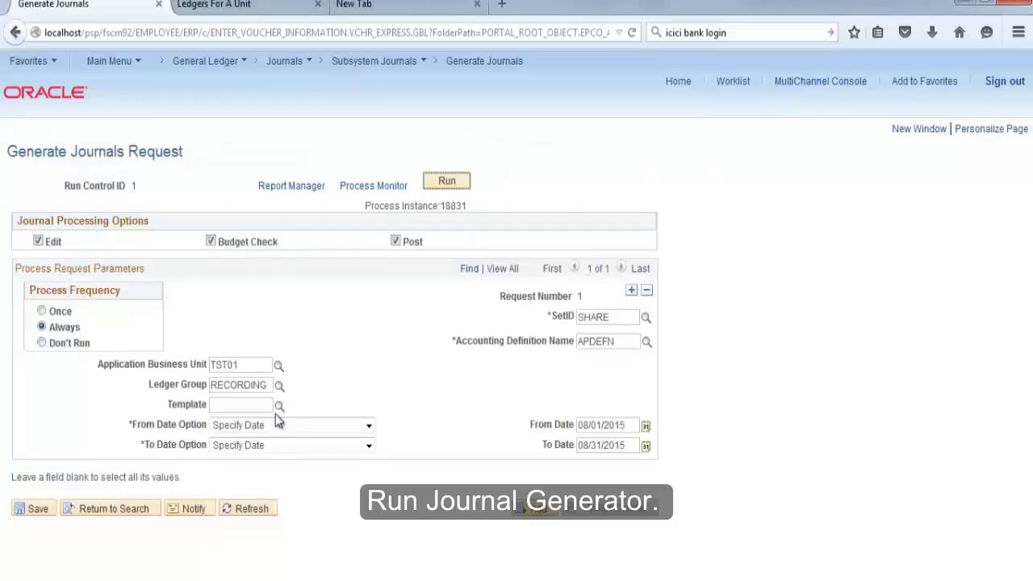
click(382, 195)
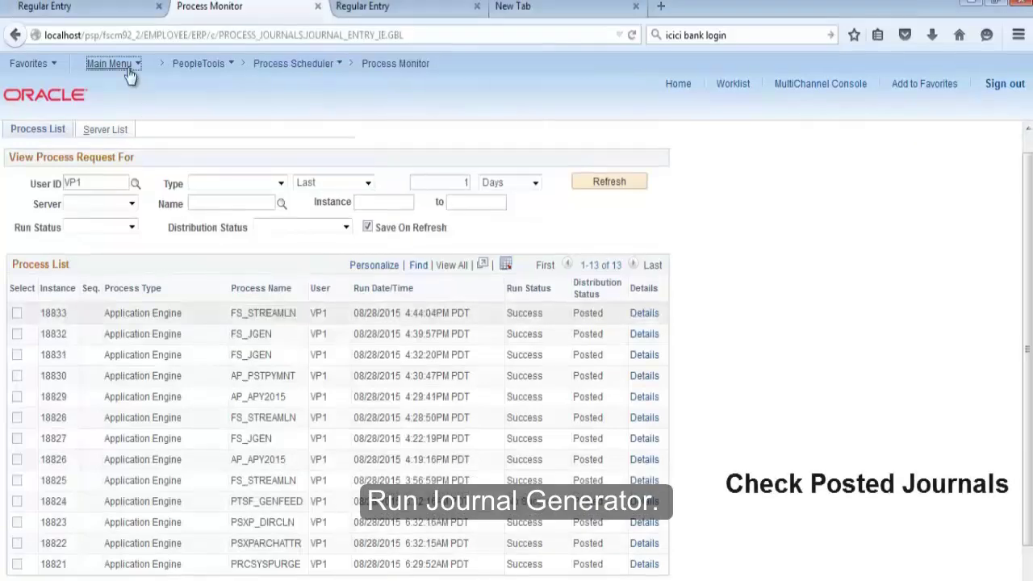
Step: Search existing journals for unit TST1 dated 08/28/2015 and review the two 500 AP journals
click(129, 74)
scroll(161, 307, down, 5)
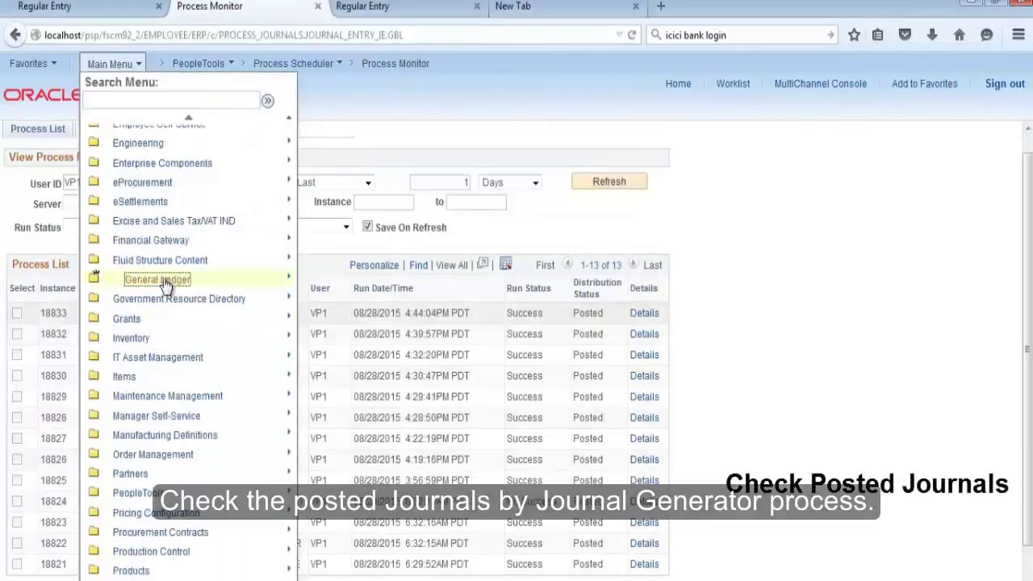
mouse_move(398, 466)
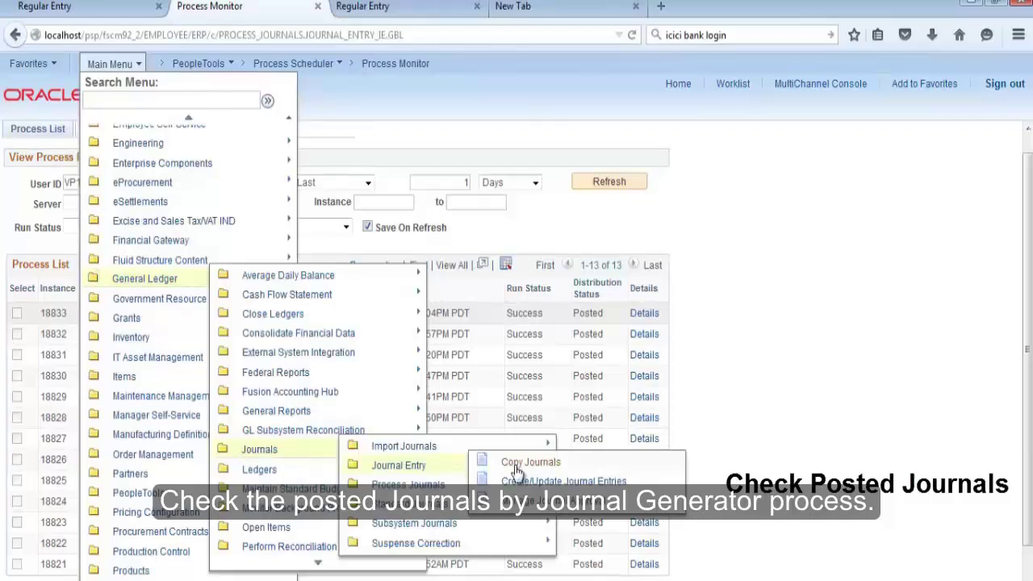
click(521, 480)
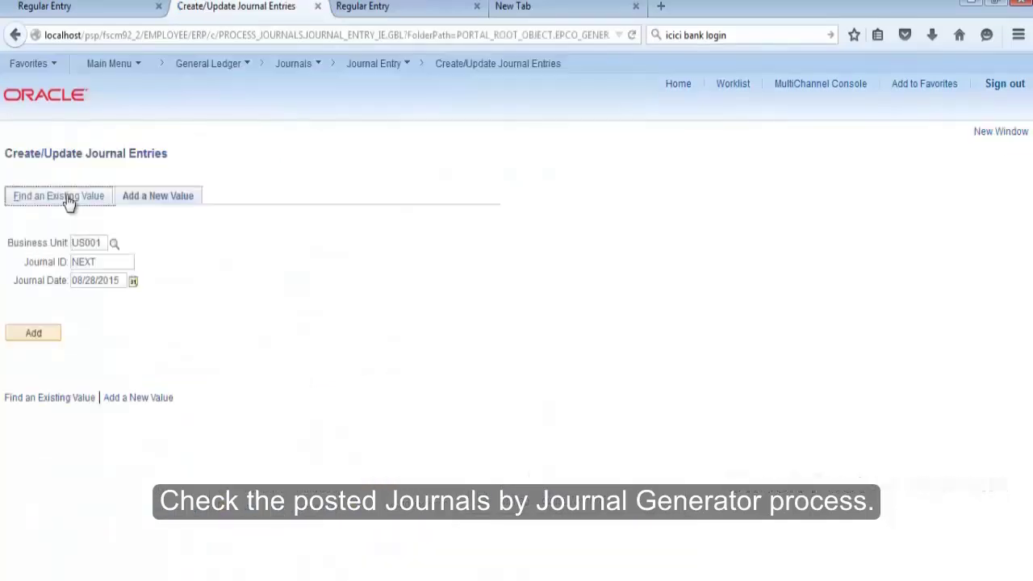
click(68, 199)
text(tst)
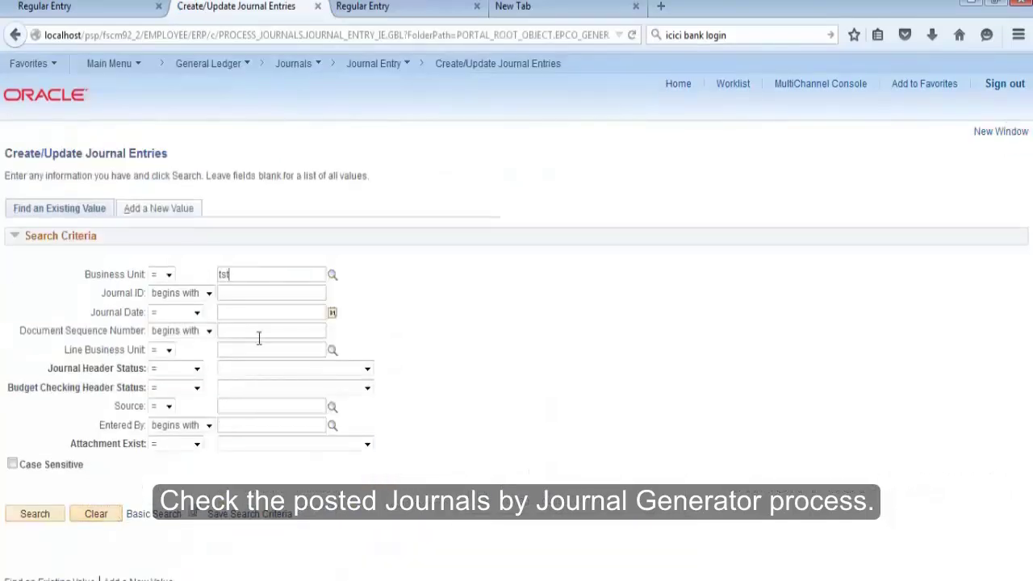
click(260, 311)
click(331, 311)
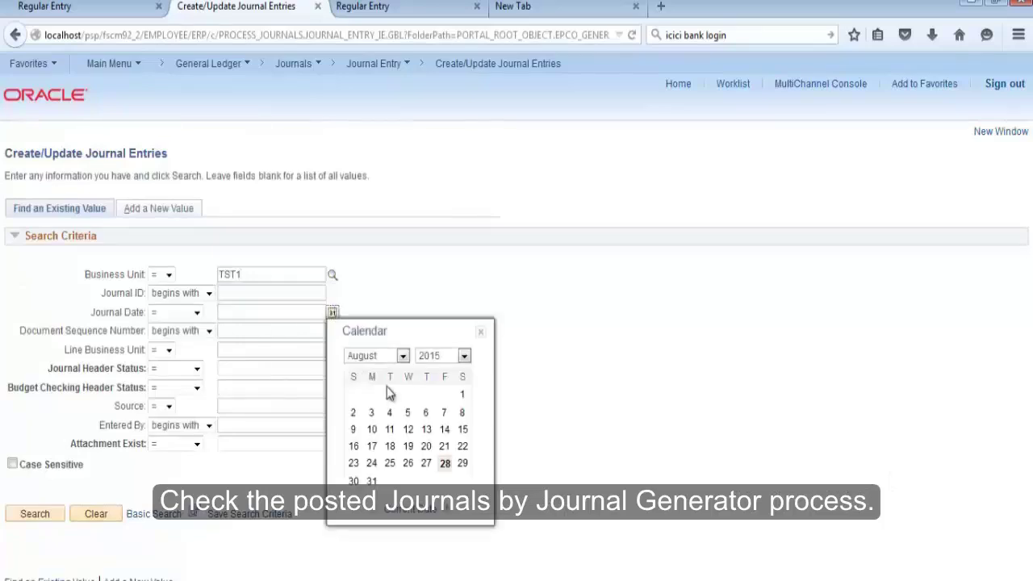
click(445, 462)
click(35, 513)
scroll(509, 457, down, 2)
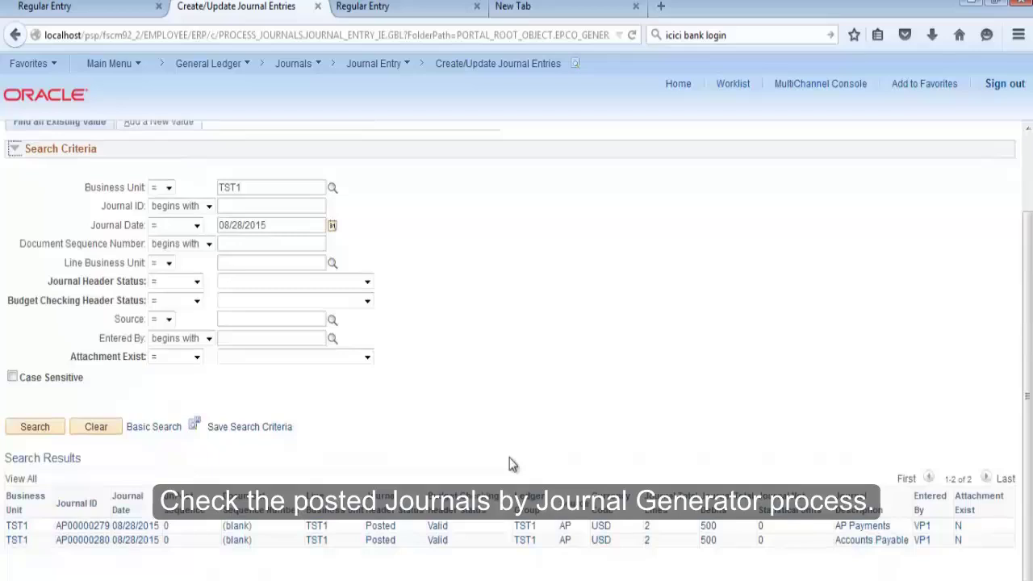
scroll(509, 458, down, 1)
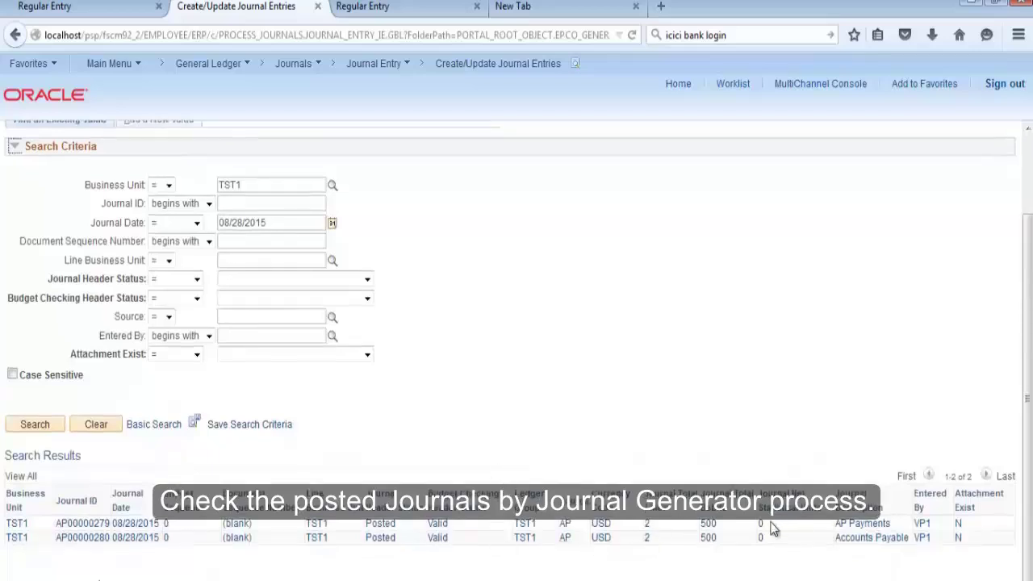